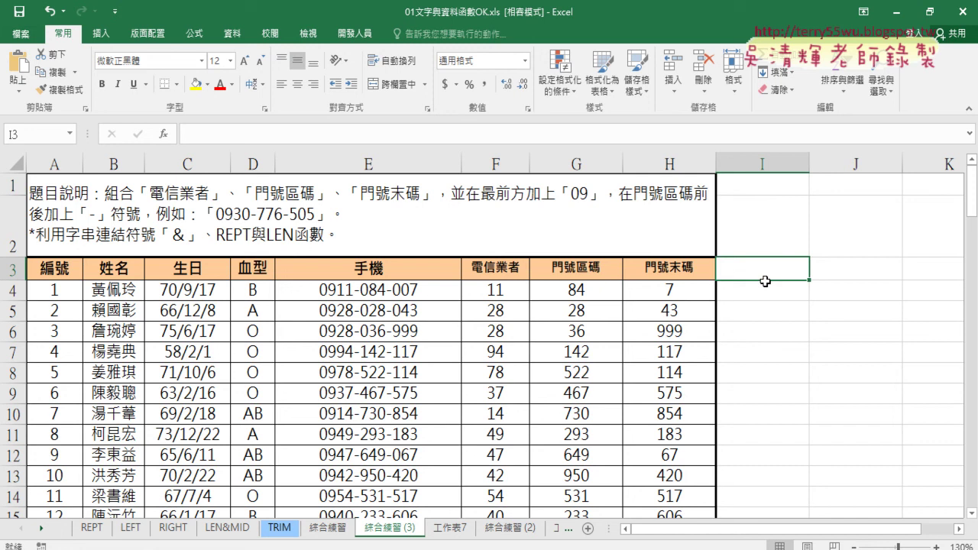
Step: Enter the header 年次 in cell I3
{"action": "left_click", "coordinate": [166, 298]}
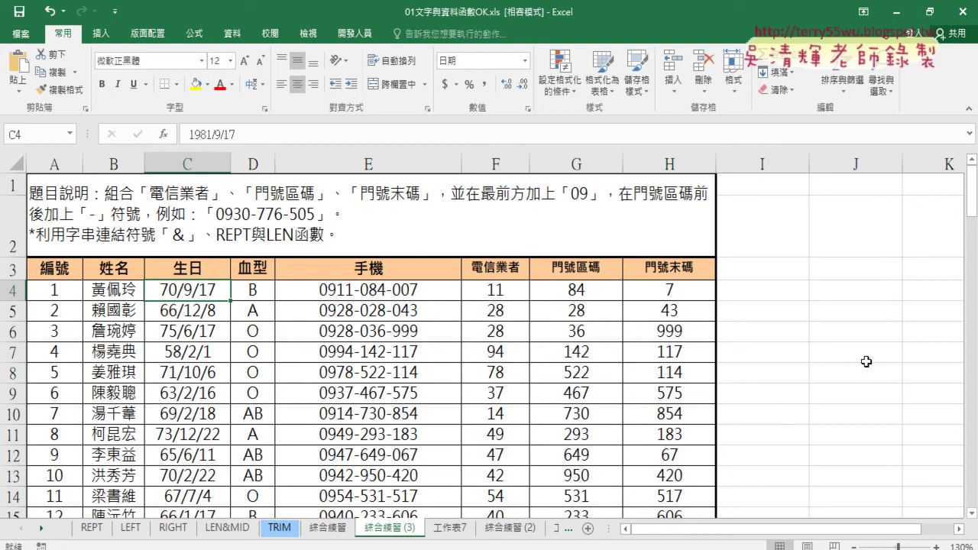
{"action": "left_click", "coordinate": [768, 275]}
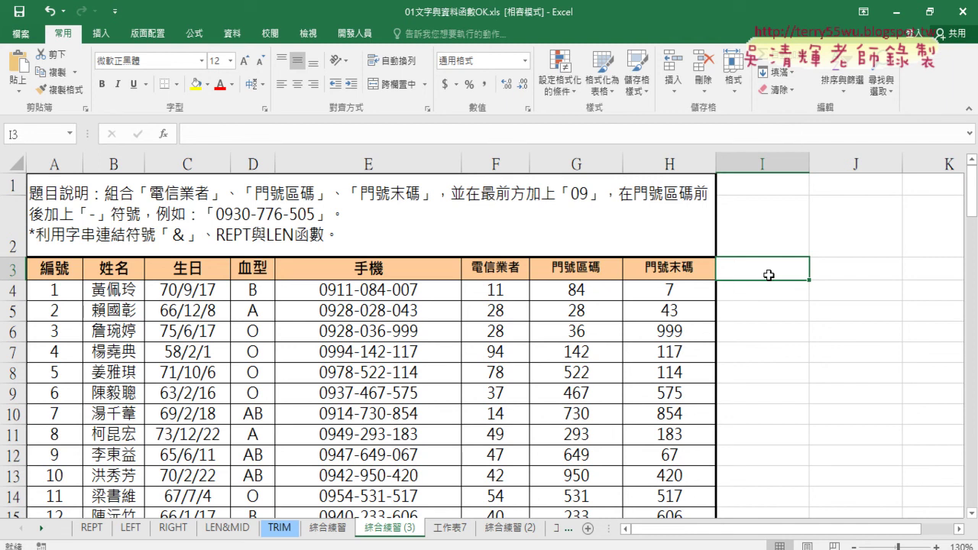
{"action": "type", "text": "n"}
{"action": "key", "text": "BackSpace"}
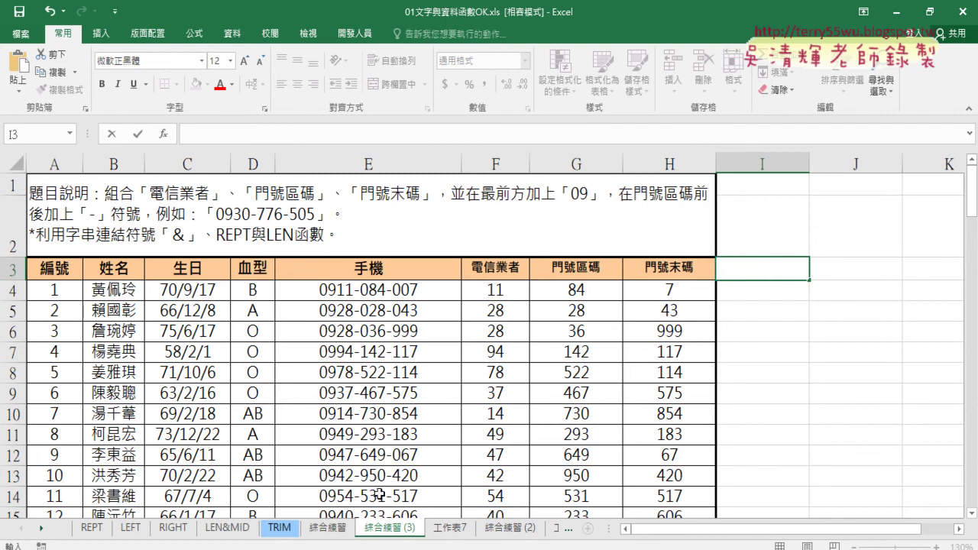
{"action": "type", "text": "su"}
{"action": "type", "text": "06h"}
{"action": "type", "text": "4"}
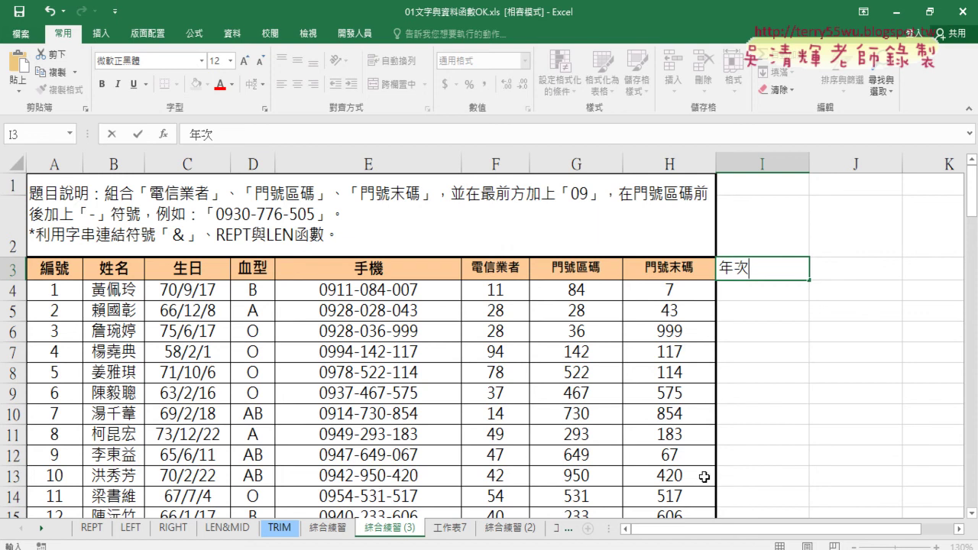
{"action": "left_click", "coordinate": [785, 339]}
Step: Copy the orange 門號末碼 header style onto the 年次 header with Format Painter
{"action": "left_click", "coordinate": [751, 274]}
{"action": "left_click", "coordinate": [672, 269]}
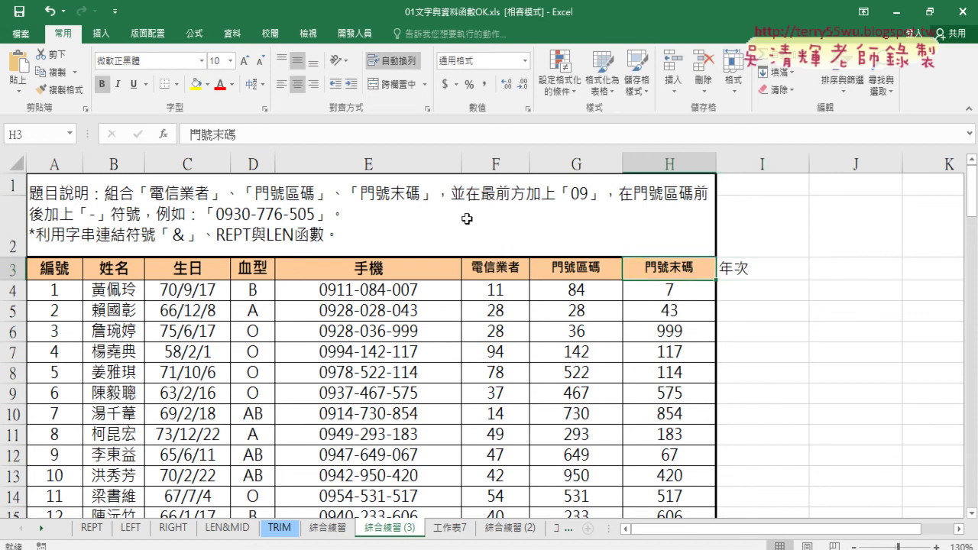
{"action": "left_click", "coordinate": [60, 89]}
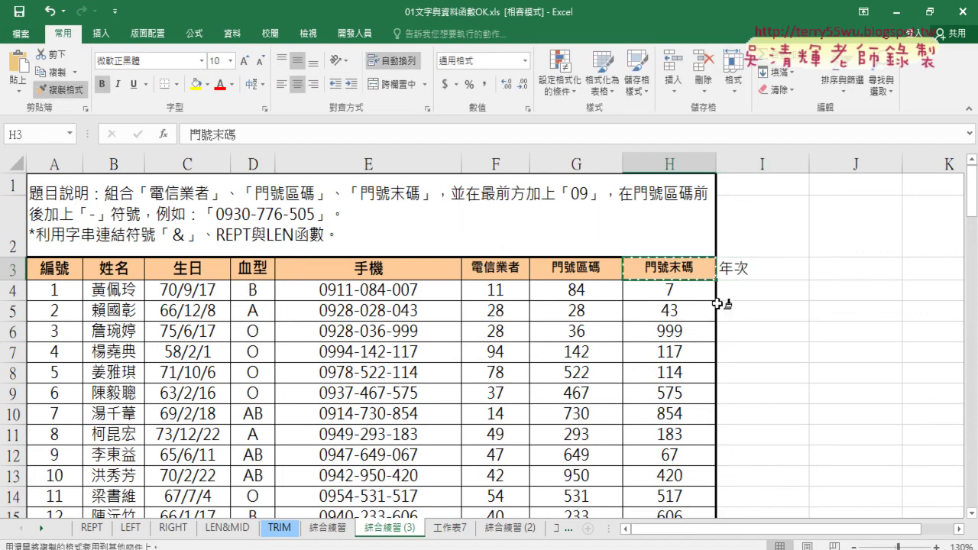
{"action": "left_click", "coordinate": [744, 272]}
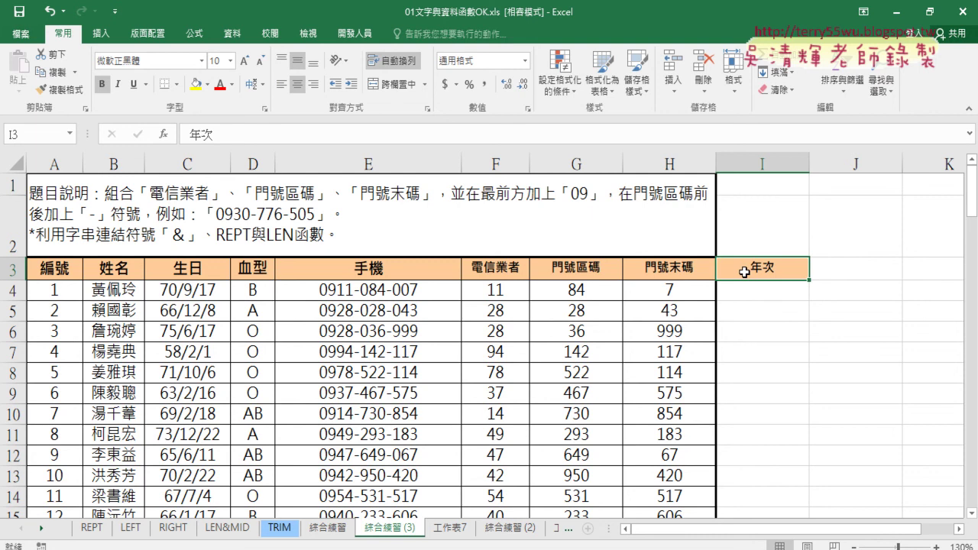
{"action": "left_click", "coordinate": [758, 298]}
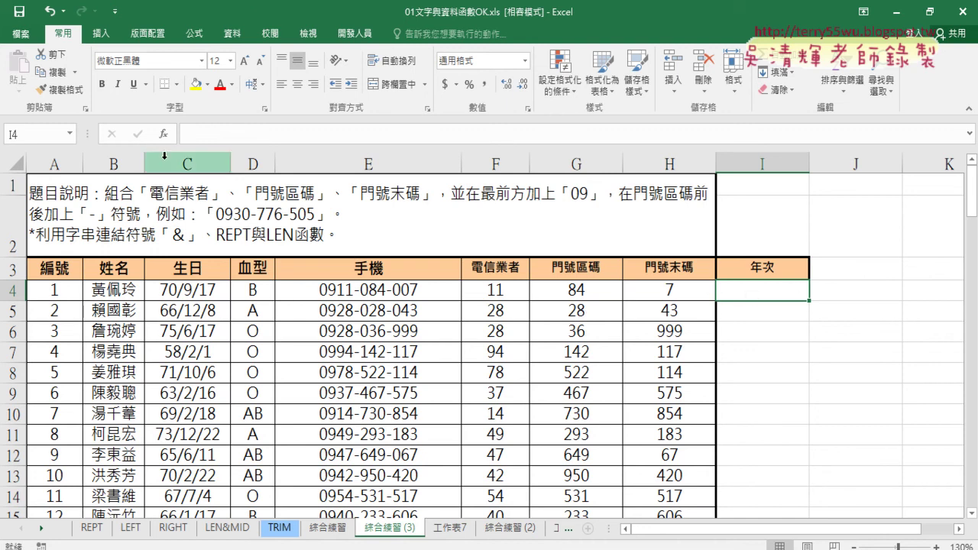
Step: Enter =LEFT(C4,2) in I4 and fill it down the 年次 column
{"action": "left_click", "coordinate": [162, 133]}
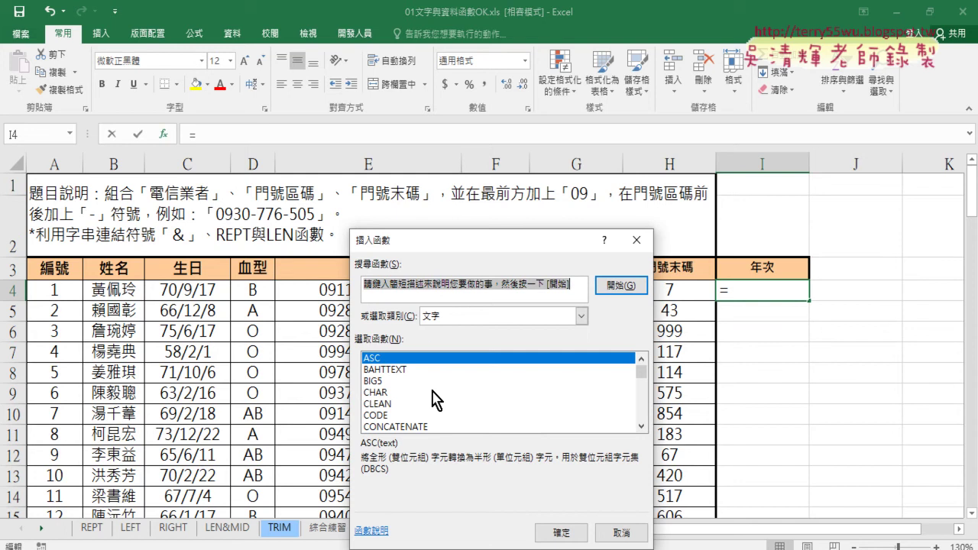
{"action": "left_click", "coordinate": [641, 427]}
{"action": "left_click", "coordinate": [641, 426]}
{"action": "left_click", "coordinate": [640, 427]}
{"action": "left_click", "coordinate": [641, 426]}
{"action": "left_click", "coordinate": [641, 427]}
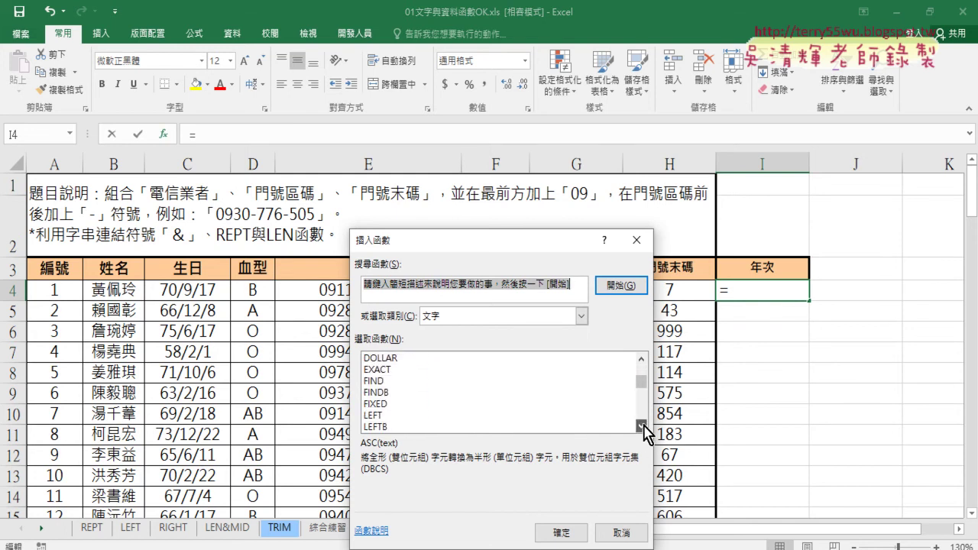
{"action": "left_click", "coordinate": [405, 415]}
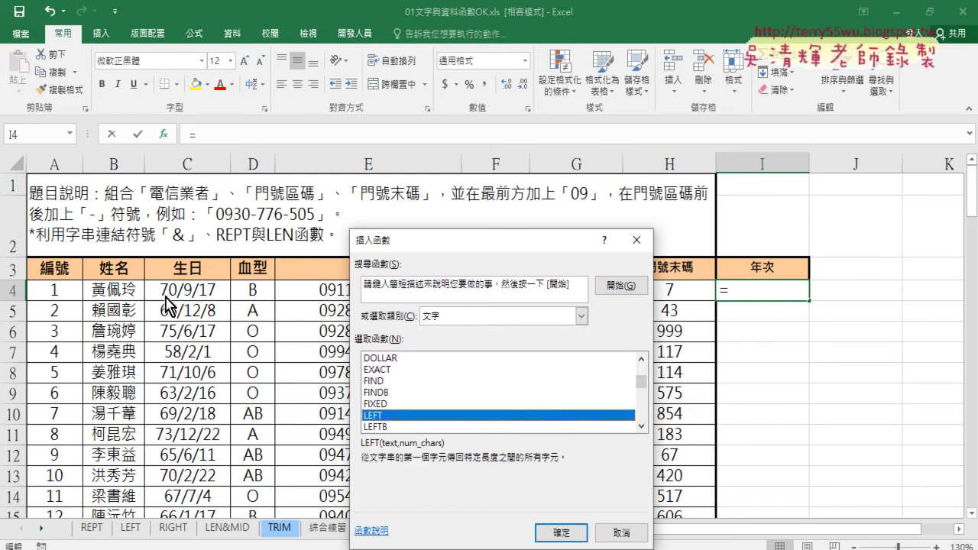
{"action": "left_click", "coordinate": [561, 532]}
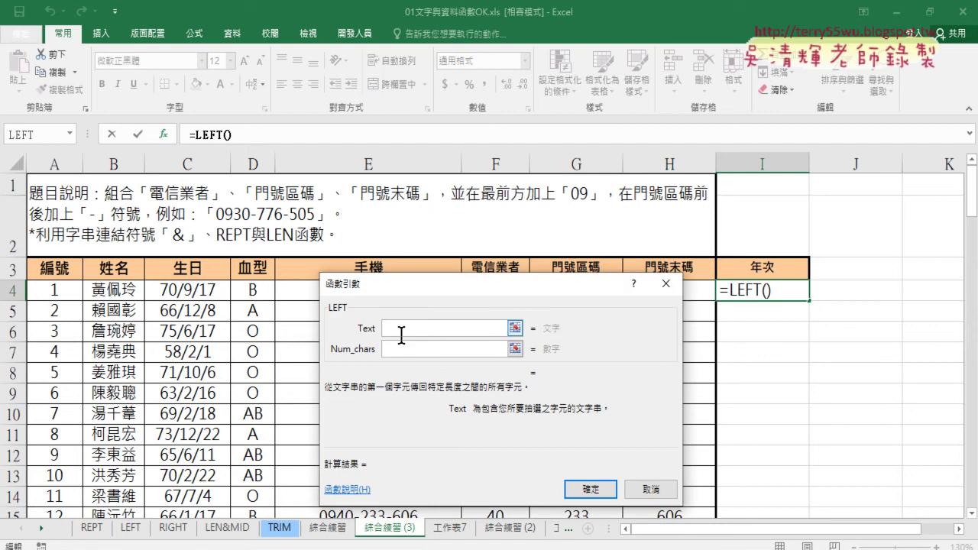
{"action": "left_click", "coordinate": [198, 290]}
{"action": "left_click", "coordinate": [385, 350]}
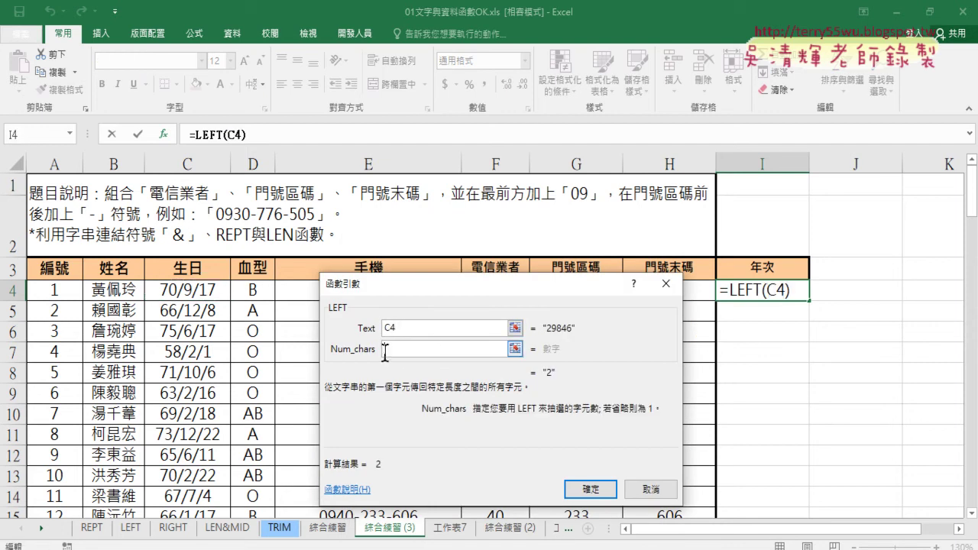
{"action": "type", "text": "2"}
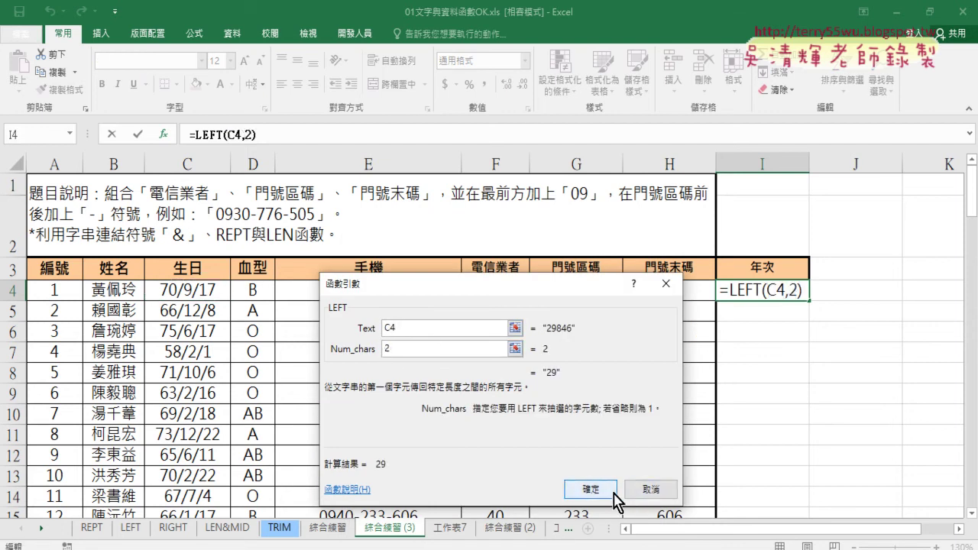
{"action": "left_click", "coordinate": [611, 492]}
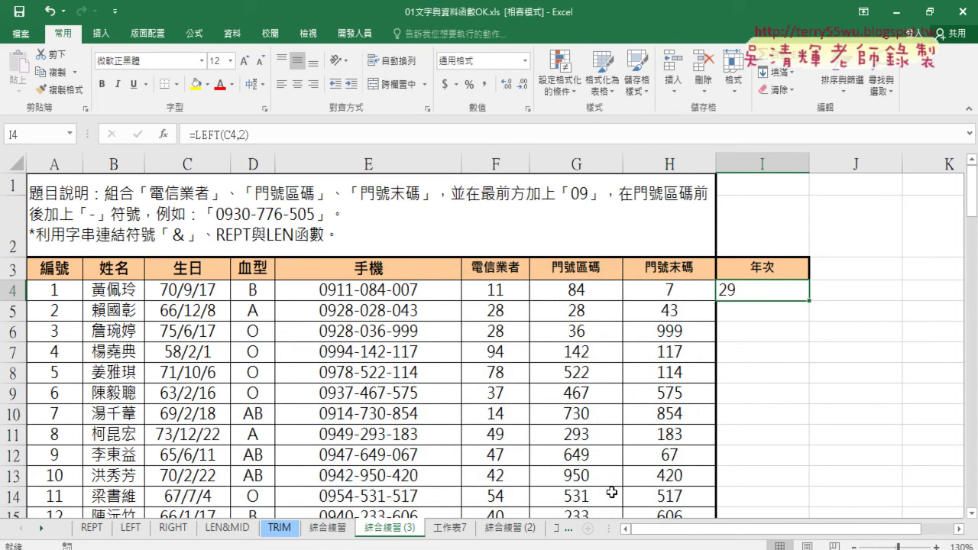
{"action": "double_click", "coordinate": [808, 301]}
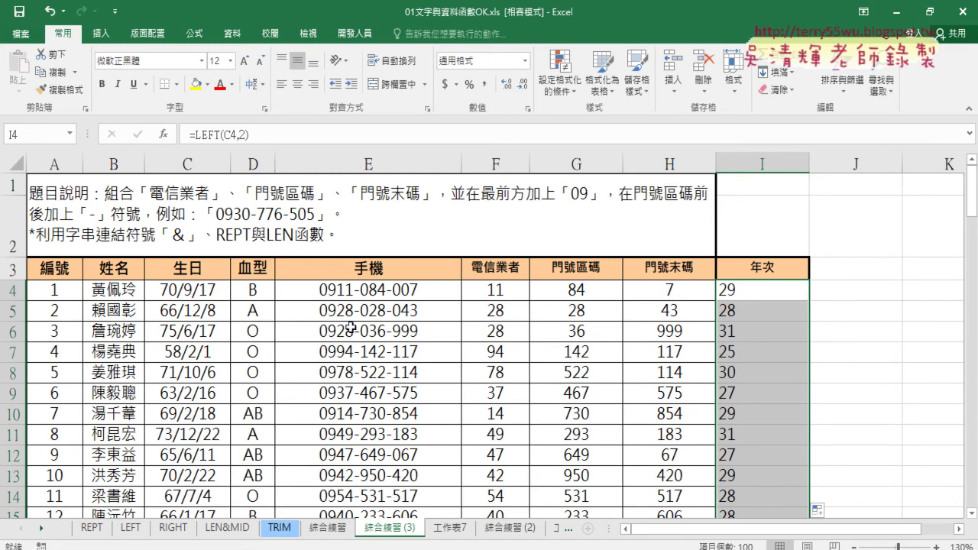
{"action": "left_click", "coordinate": [212, 295]}
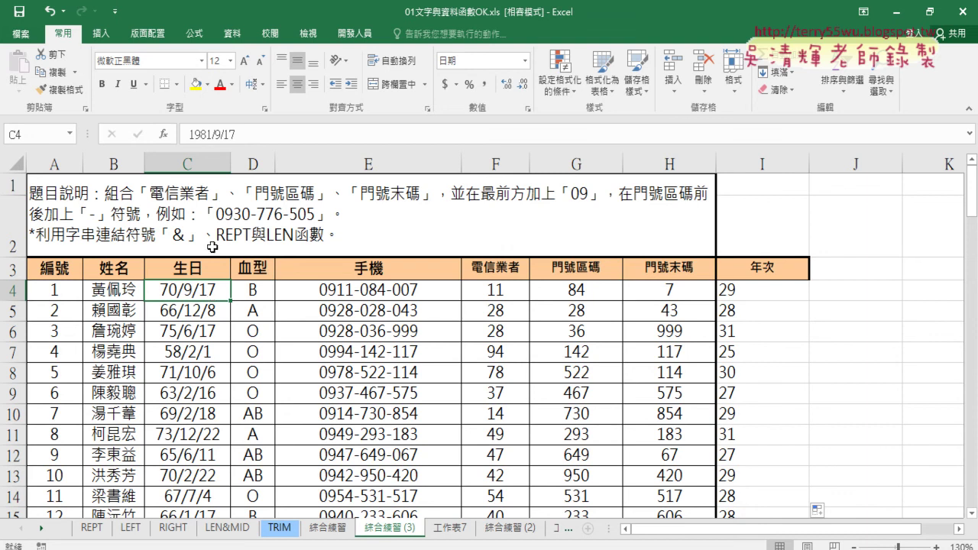
Step: Apply the General number format to C4 so the birthday shows 29846
{"action": "right_click", "coordinate": [191, 295]}
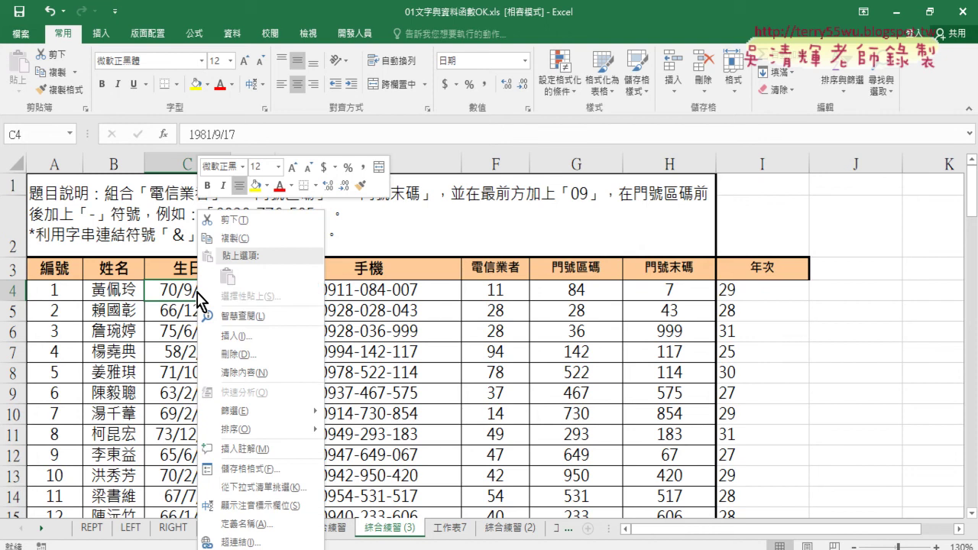
{"action": "left_click", "coordinate": [242, 468]}
{"action": "left_click", "coordinate": [112, 222]}
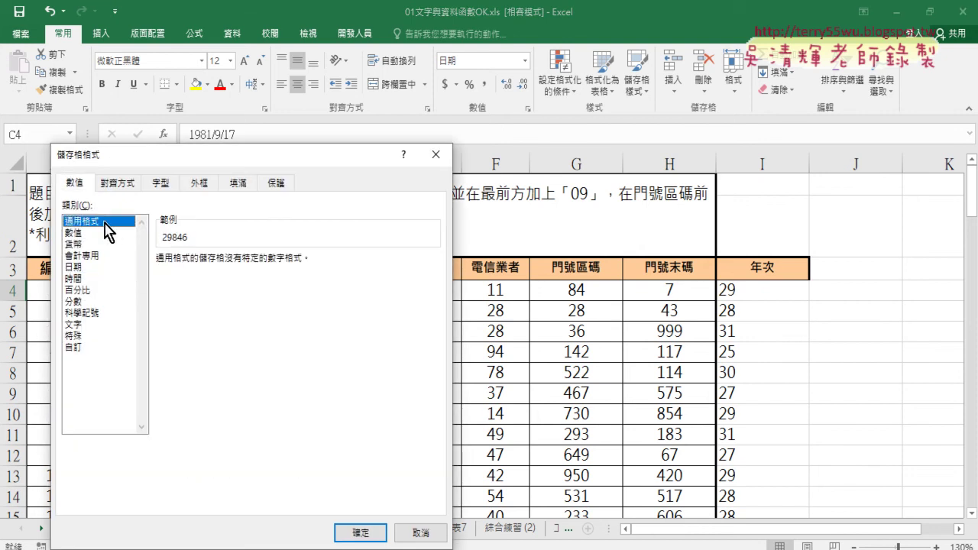
{"action": "left_click", "coordinate": [360, 530]}
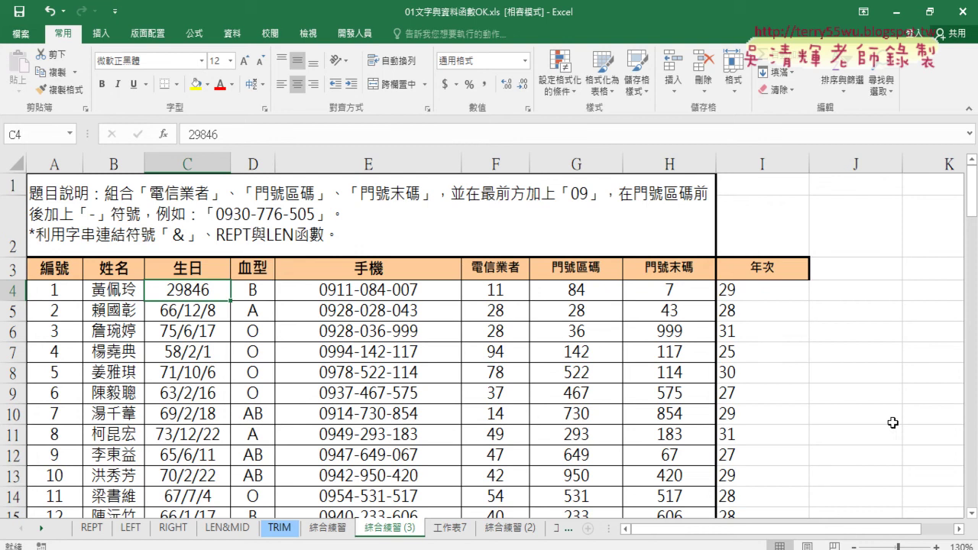
Step: Enter 1900/1/1 in J4 and format it as General, revealing serial value 1
{"action": "left_click", "coordinate": [860, 286]}
{"action": "type", "text": "190"}
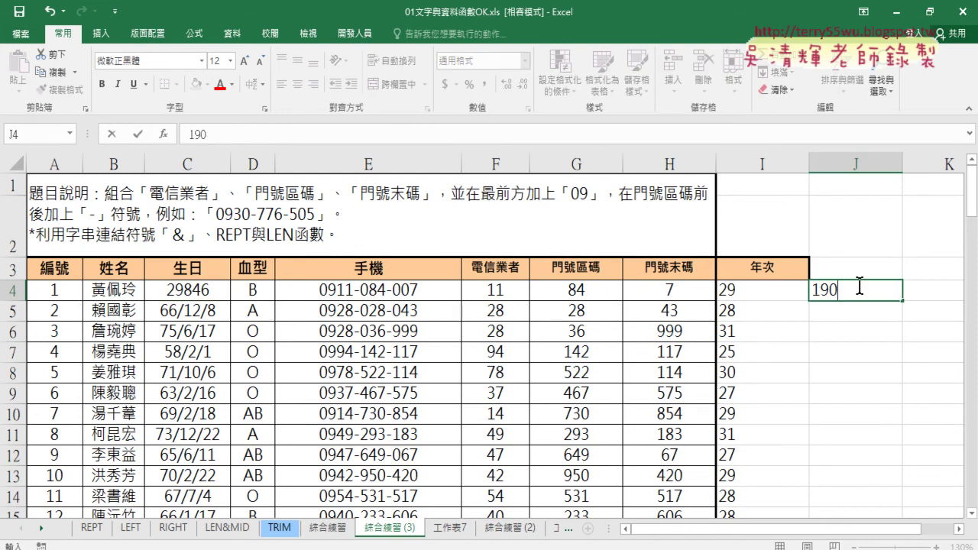
{"action": "type", "text": "0/1/"}
{"action": "type", "text": "1"}
{"action": "key", "text": "Return"}
{"action": "right_click", "coordinate": [859, 290]}
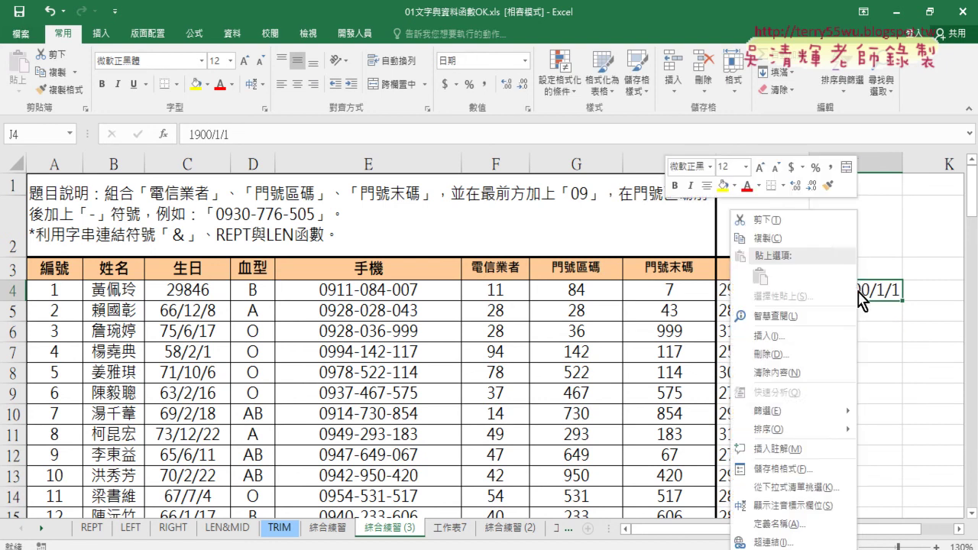
{"action": "left_click", "coordinate": [793, 470]}
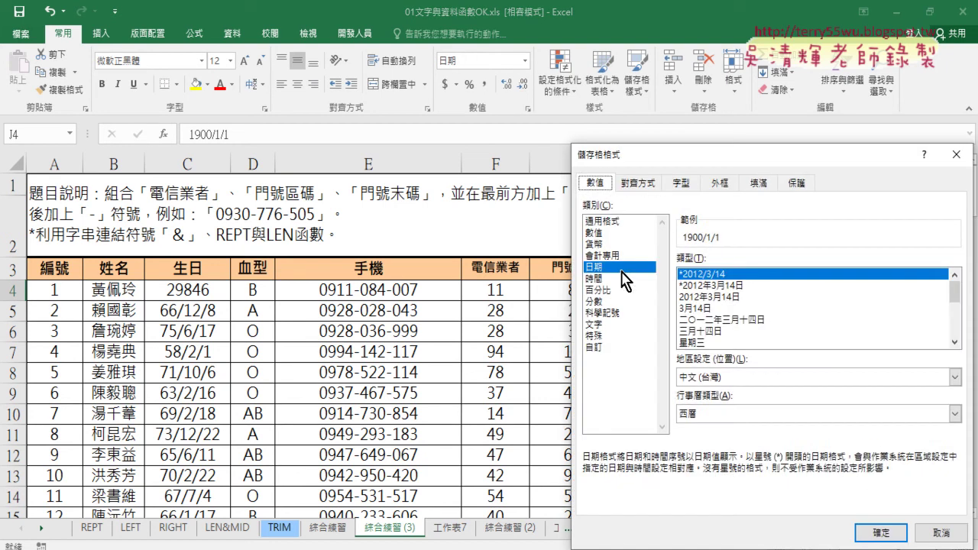
{"action": "left_click", "coordinate": [606, 222]}
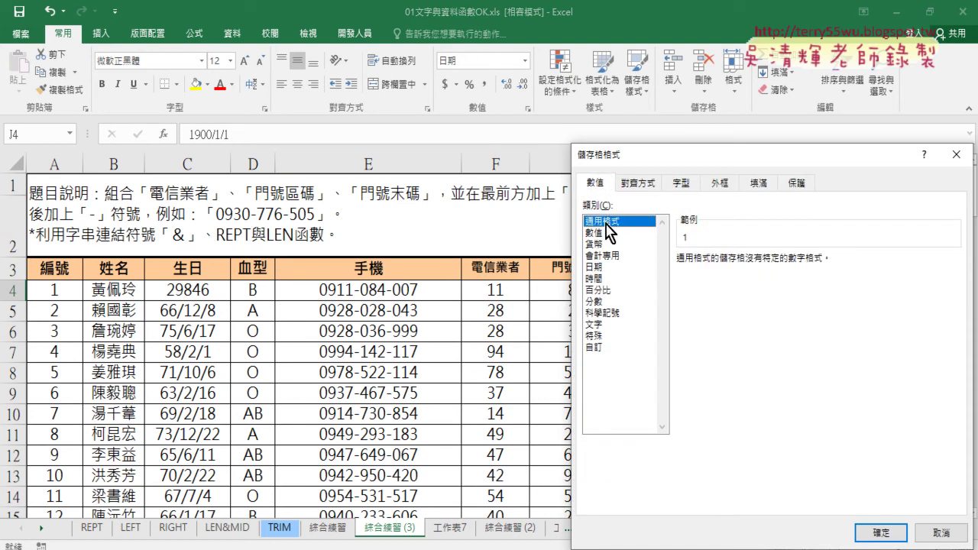
{"action": "left_click", "coordinate": [890, 533]}
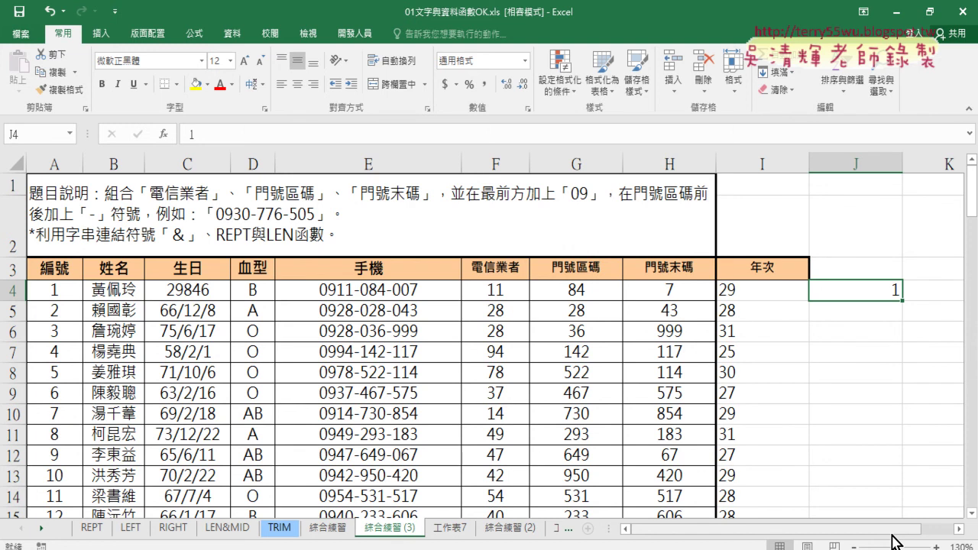
Step: Change the J4 test date from 1900/1/1 to 1800/1/1
{"action": "key", "text": "ctrl+shift+3"}
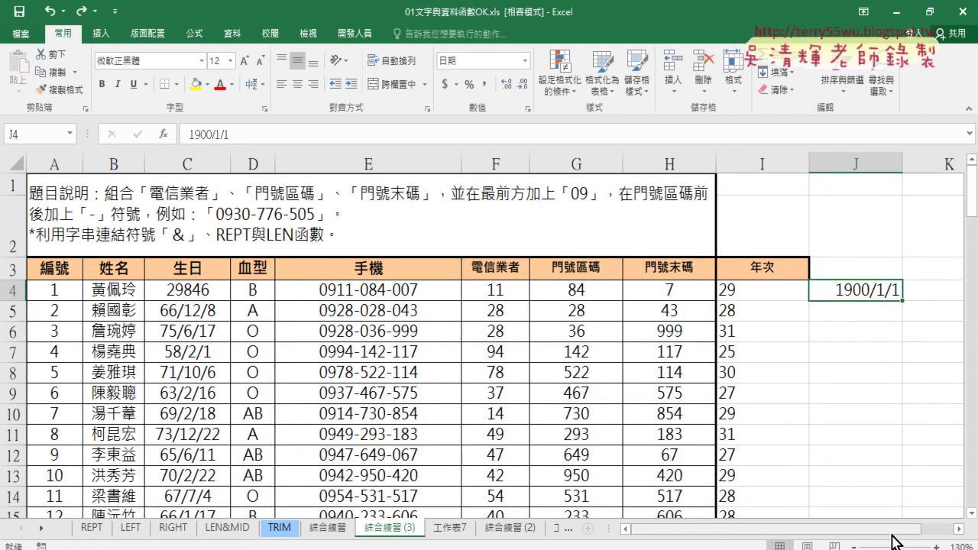
{"action": "double_click", "coordinate": [849, 290]}
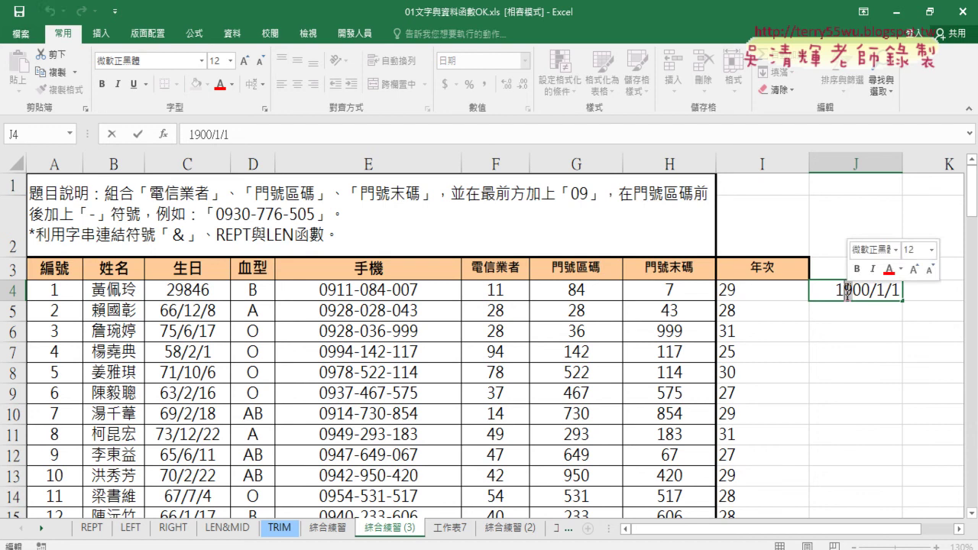
{"action": "key", "text": "Delete"}
{"action": "type", "text": "8"}
{"action": "left_click", "coordinate": [861, 337]}
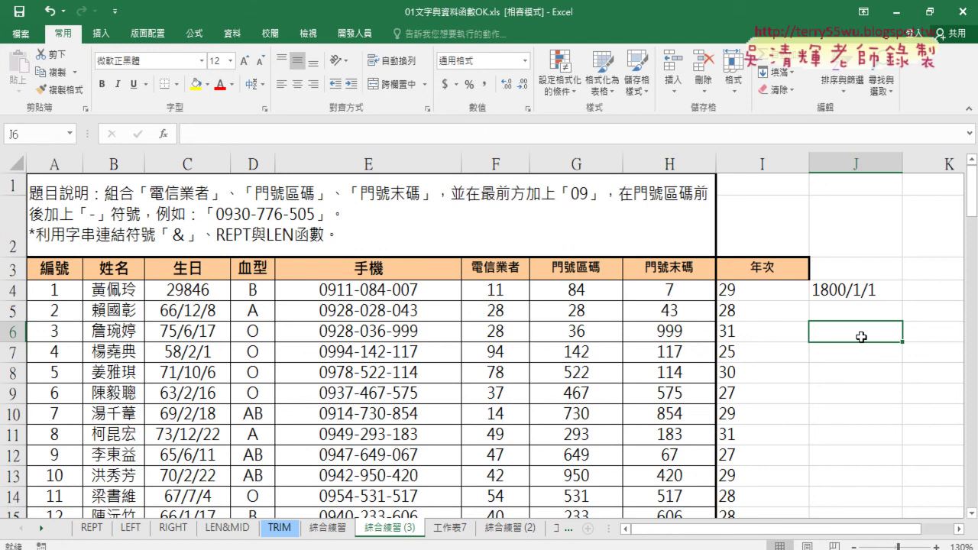
Step: Check J4's General format without applying it, then clear J4 and undo to restore 1800/1/1
{"action": "left_click", "coordinate": [862, 291]}
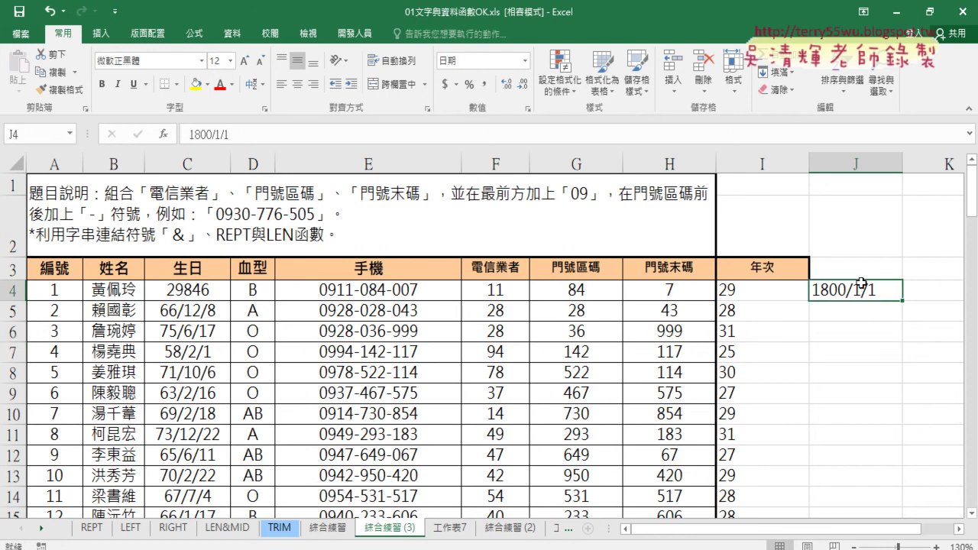
{"action": "right_click", "coordinate": [861, 290]}
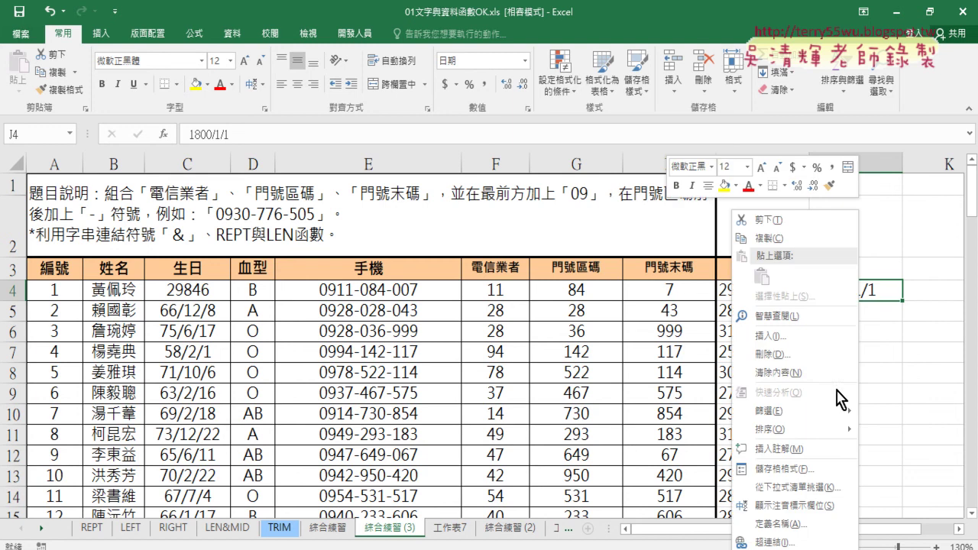
{"action": "left_click", "coordinate": [787, 468]}
{"action": "left_click", "coordinate": [615, 221]}
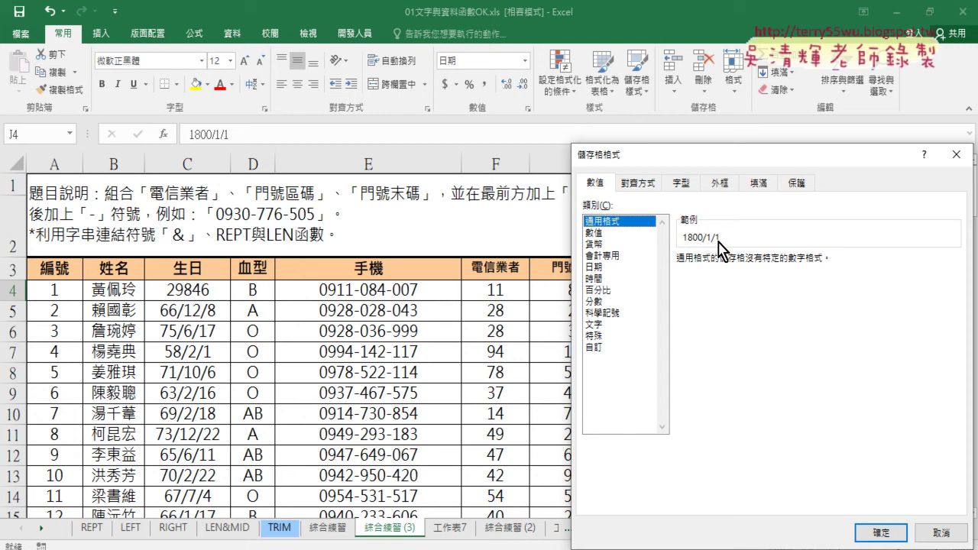
{"action": "left_click", "coordinate": [932, 532]}
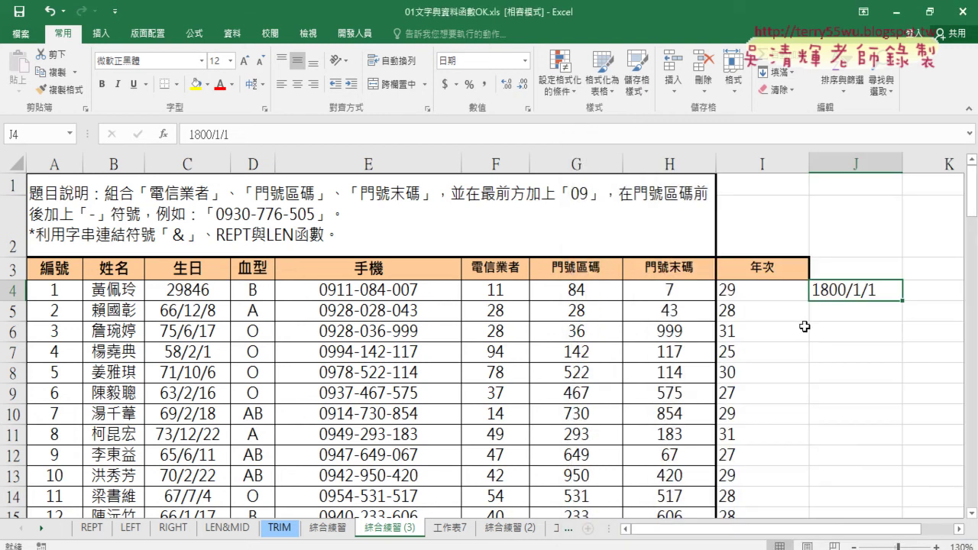
{"action": "key", "text": "Delete"}
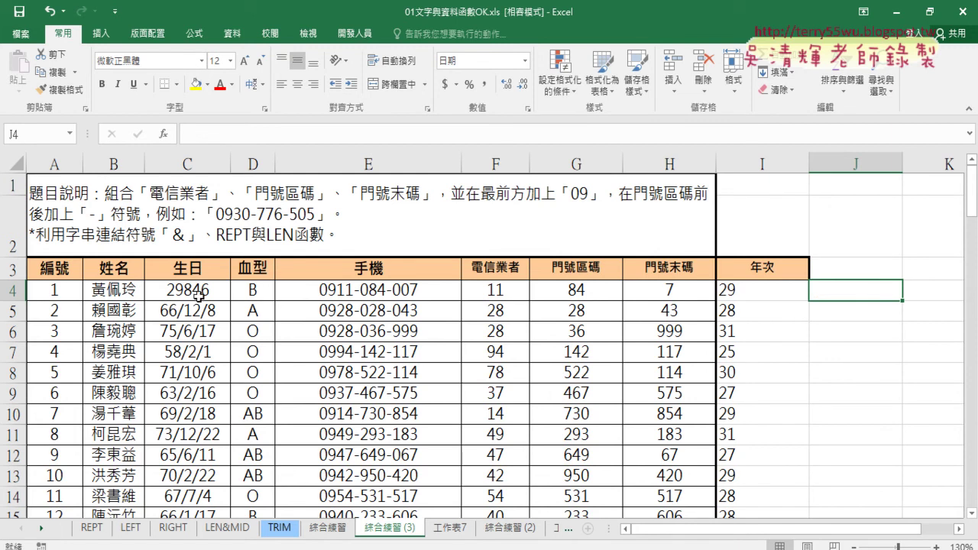
{"action": "key", "text": "ctrl+z"}
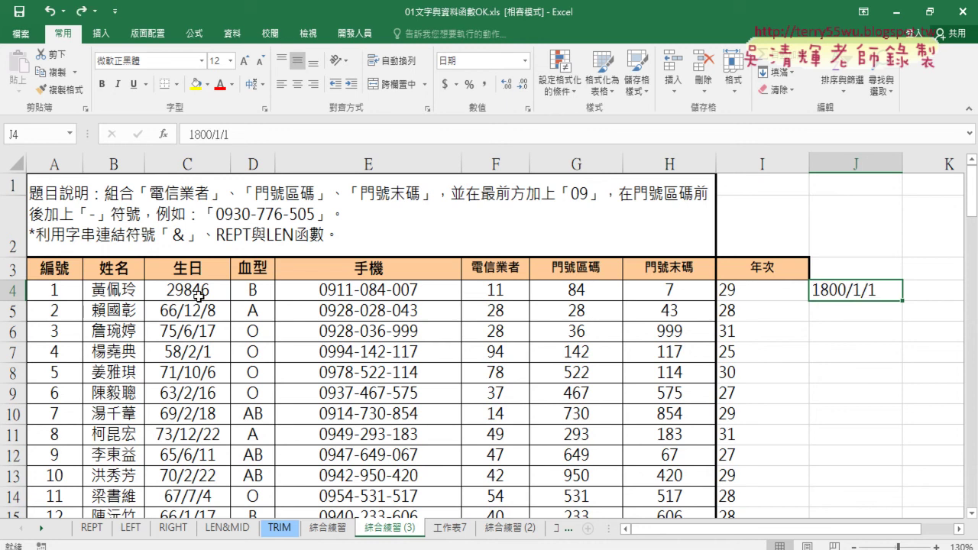
Step: Undo until J4 is empty and C4 shows 70/9/17, then inspect I4 and C4
{"action": "key", "text": "ctrl+z"}
{"action": "key", "text": "ctrl+z"}
{"action": "key", "text": "ctrl+z"}
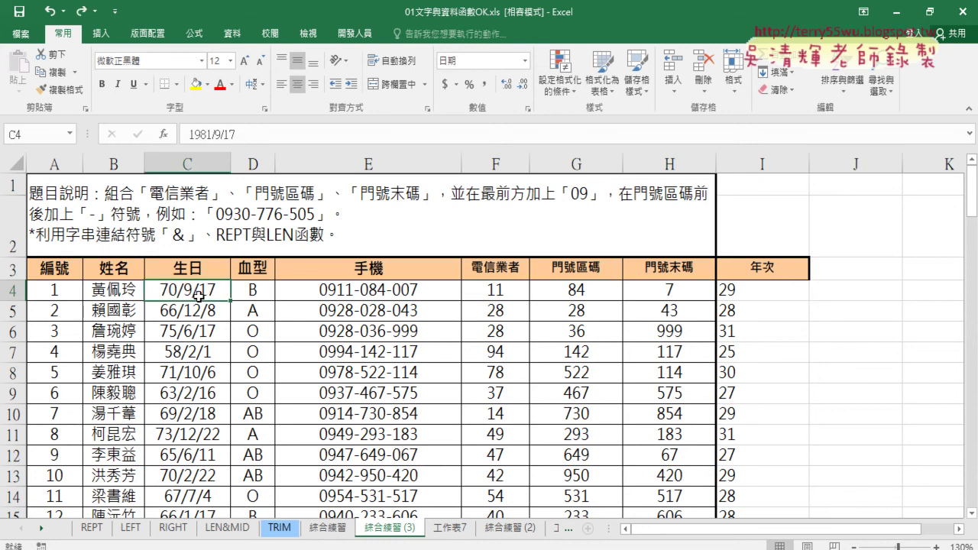
{"action": "left_click", "coordinate": [765, 292]}
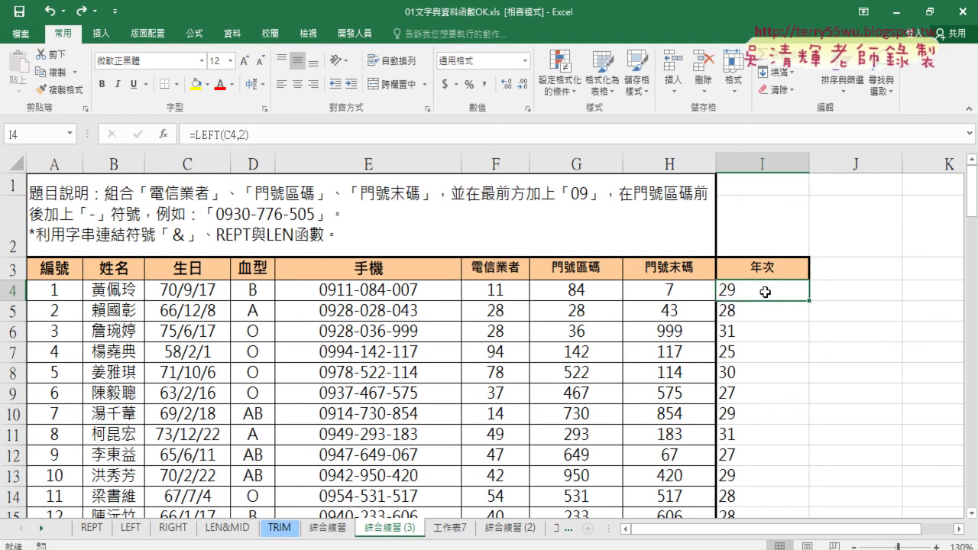
{"action": "left_click", "coordinate": [191, 291]}
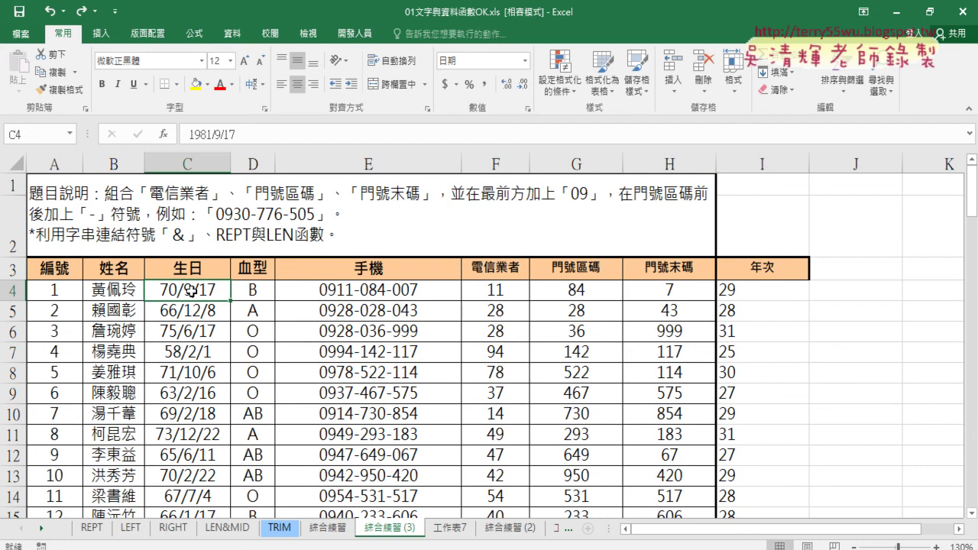
{"action": "right_click", "coordinate": [191, 291]}
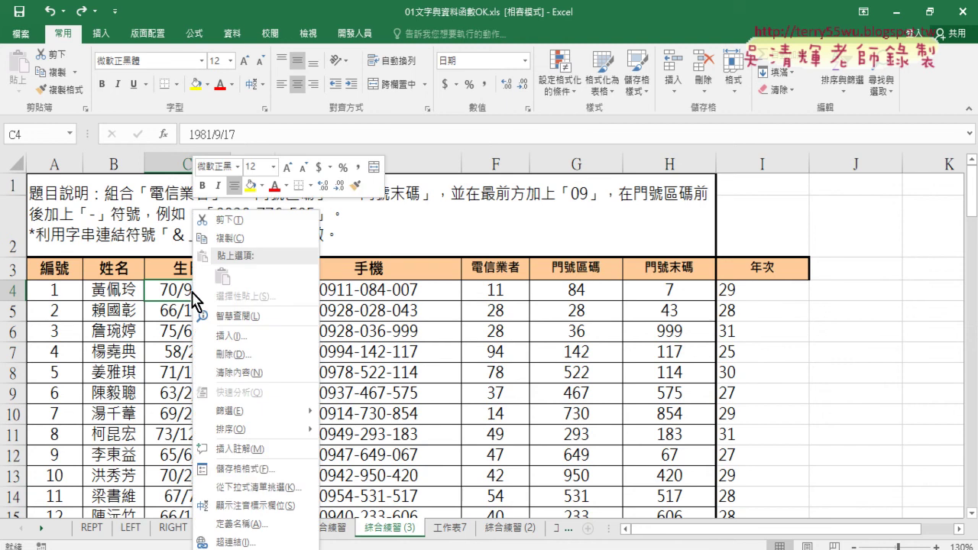
{"action": "left_click", "coordinate": [258, 469]}
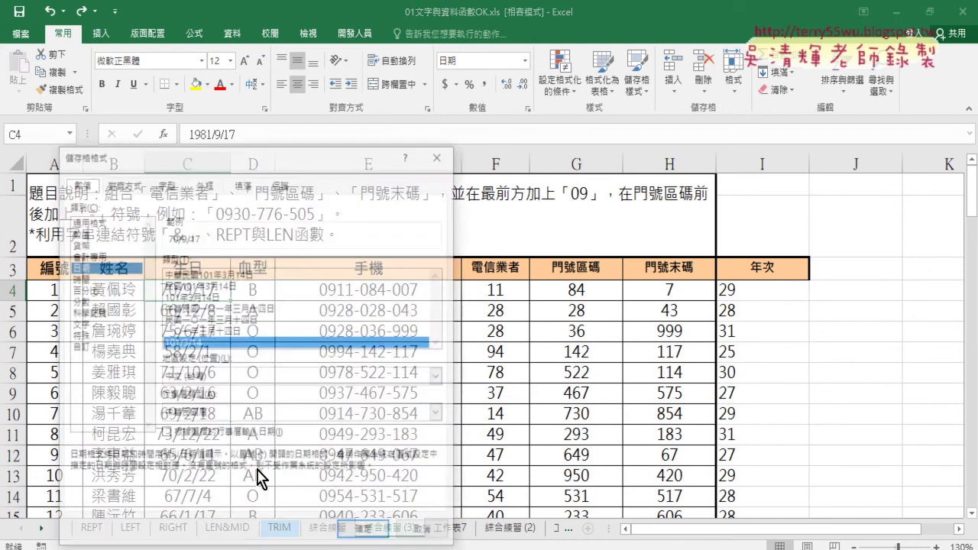
{"action": "left_click", "coordinate": [90, 347]}
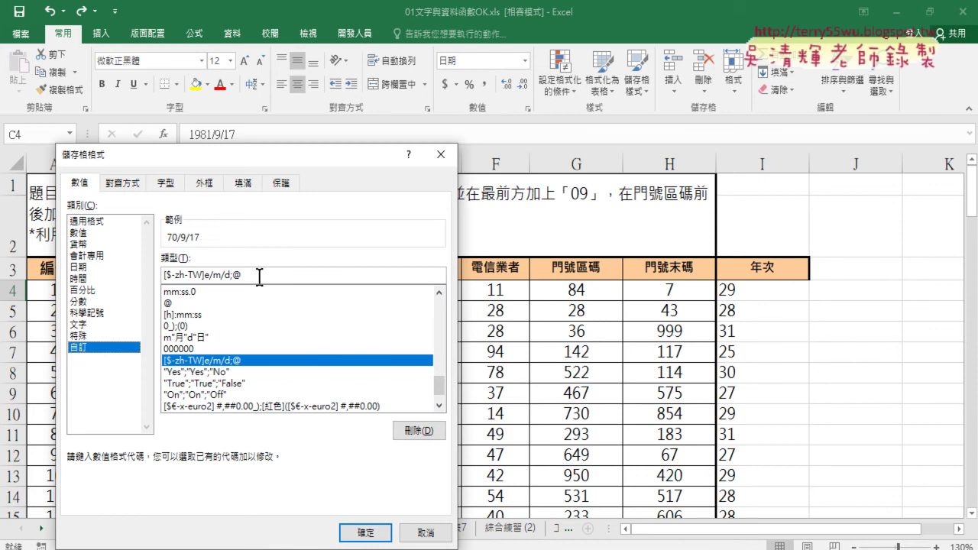
{"action": "left_click_drag", "start_coordinate": [260, 274], "coordinate": [160, 275]}
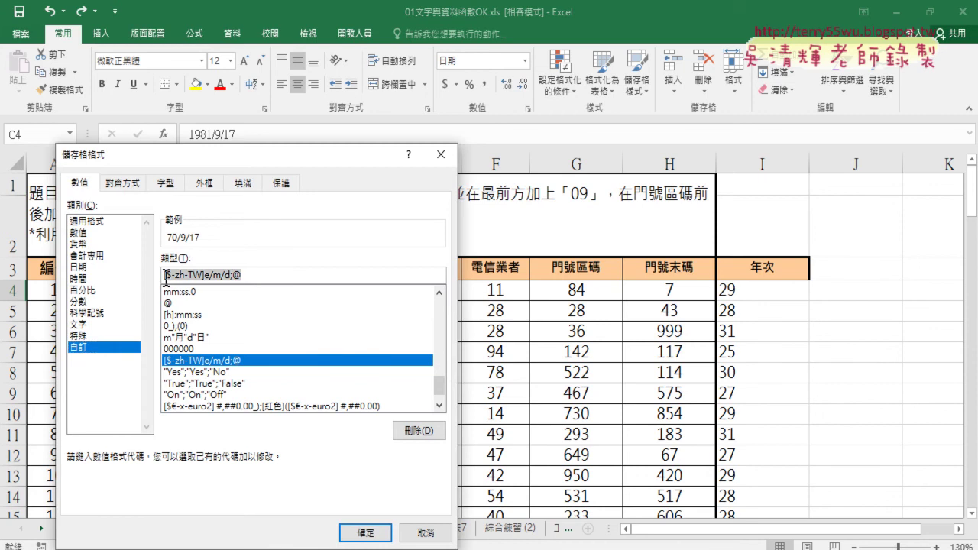
{"action": "right_click", "coordinate": [217, 282]}
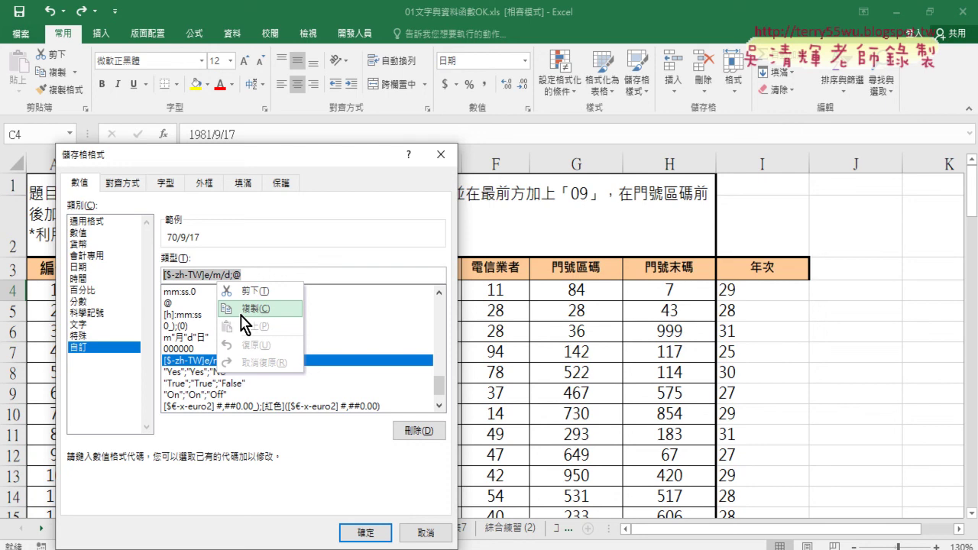
{"action": "left_click", "coordinate": [241, 312]}
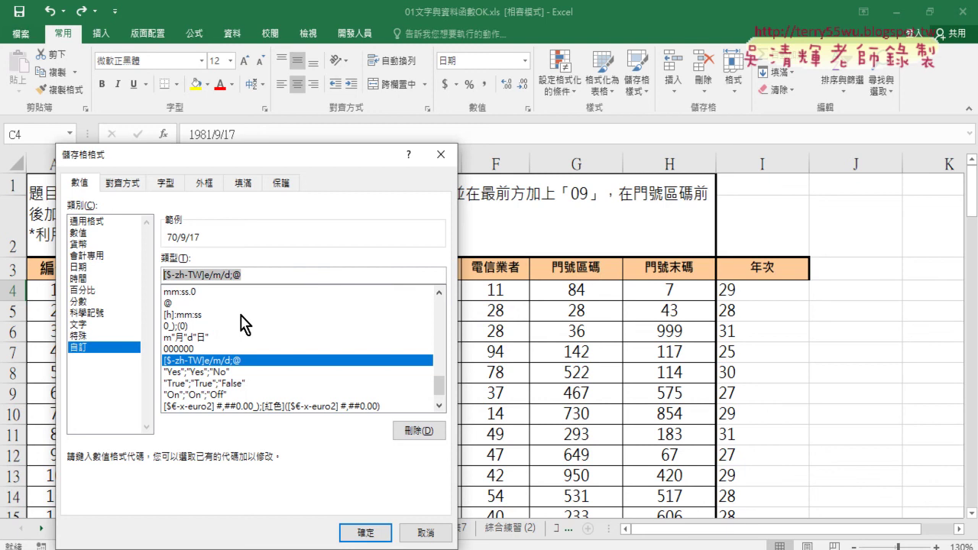
{"action": "left_click", "coordinate": [419, 533]}
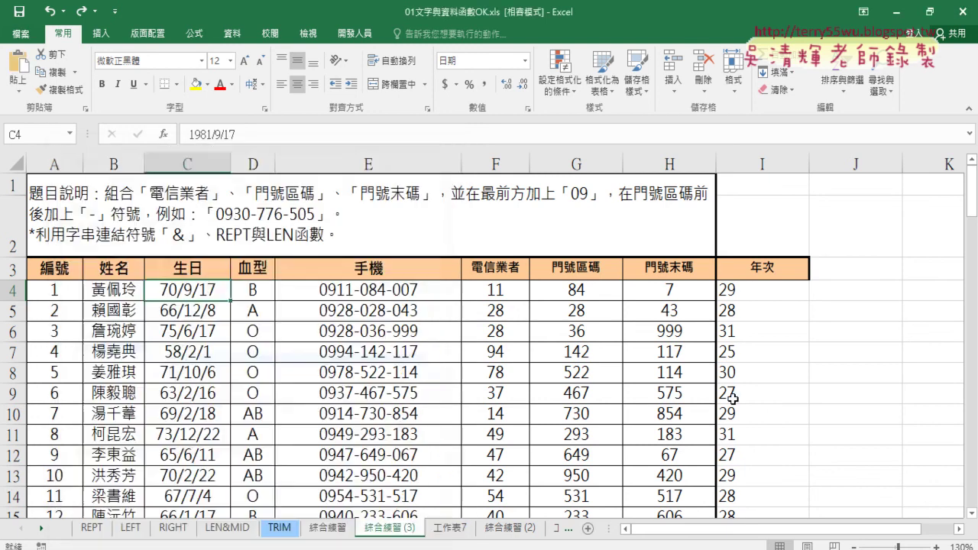
Step: Delete the old LEFT year formulas from I4 down column I
{"action": "left_click", "coordinate": [777, 303]}
{"action": "left_click", "coordinate": [758, 289]}
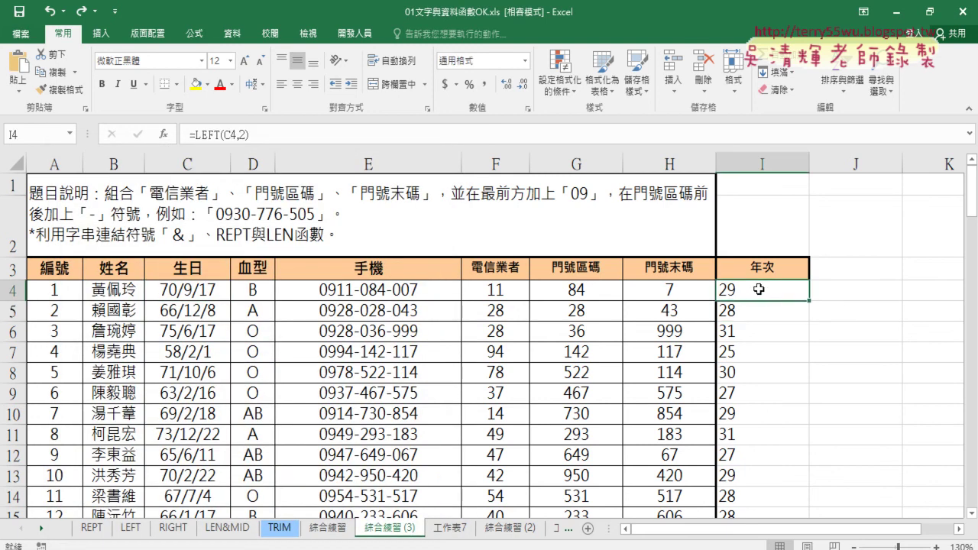
{"action": "key", "text": "ctrl+shift+Down"}
{"action": "scroll", "coordinate": [757, 286], "scroll_direction": "up", "scroll_amount": 20}
{"action": "key", "text": "Delete"}
Step: Insert =TEXT(C4,"[$-zh-TW]e/m/d;@") in I4 to display 70/9/17
{"action": "left_click", "coordinate": [763, 284]}
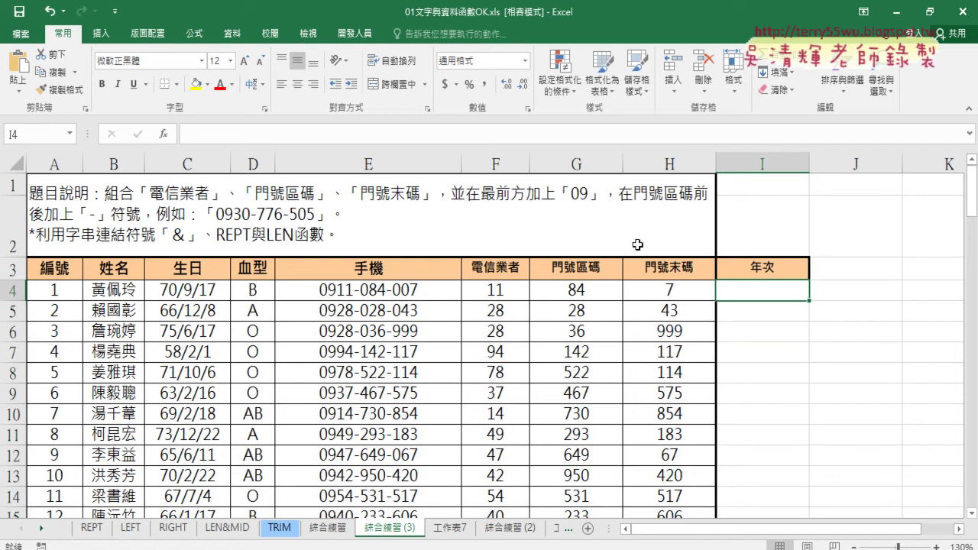
{"action": "left_click", "coordinate": [163, 134]}
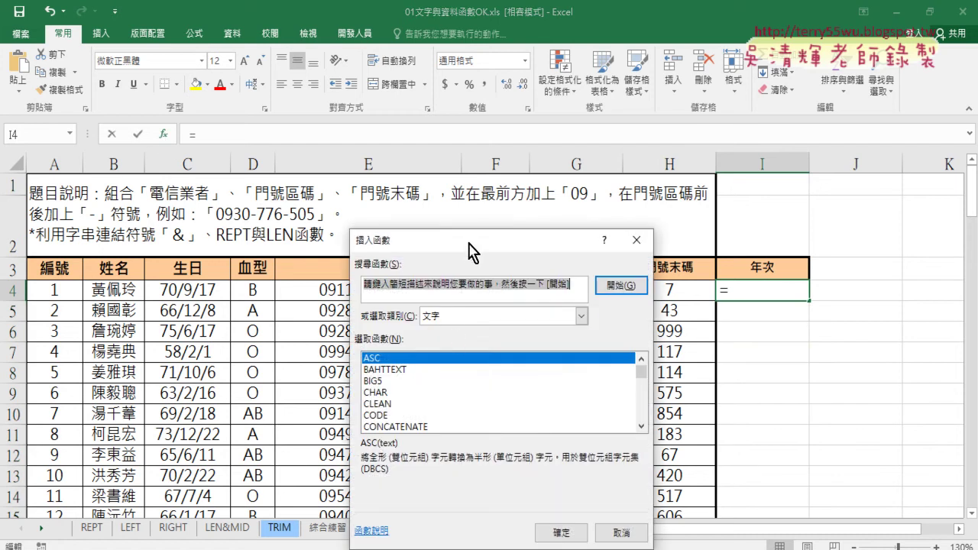
{"action": "left_click_drag", "start_coordinate": [471, 251], "coordinate": [418, 98]}
{"action": "left_click", "coordinate": [451, 165]}
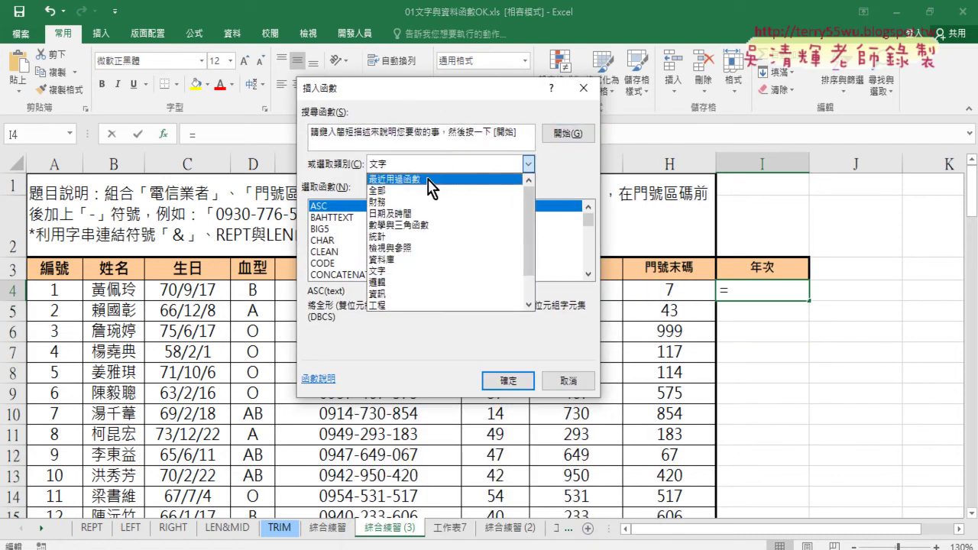
{"action": "left_click", "coordinate": [431, 183]}
{"action": "double_click", "coordinate": [336, 217]}
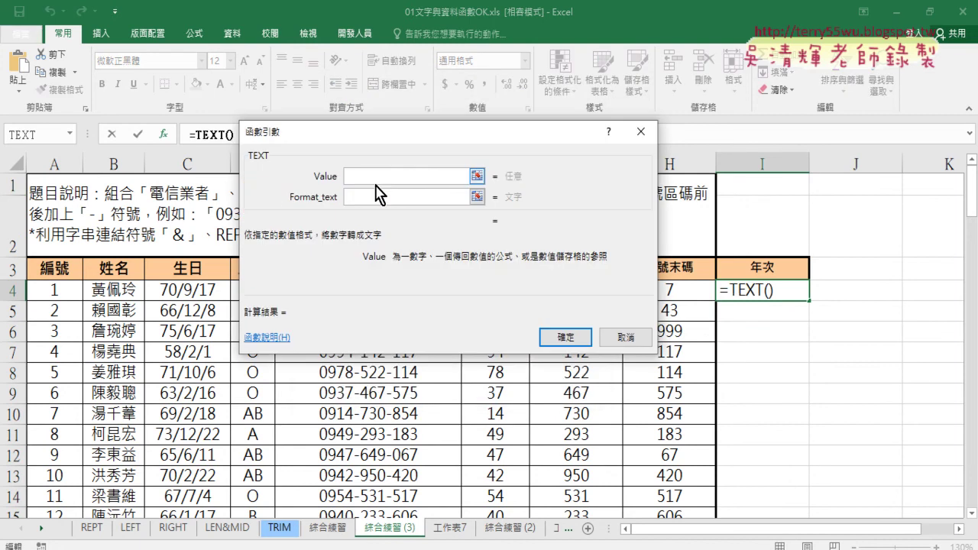
{"action": "left_click", "coordinate": [195, 292]}
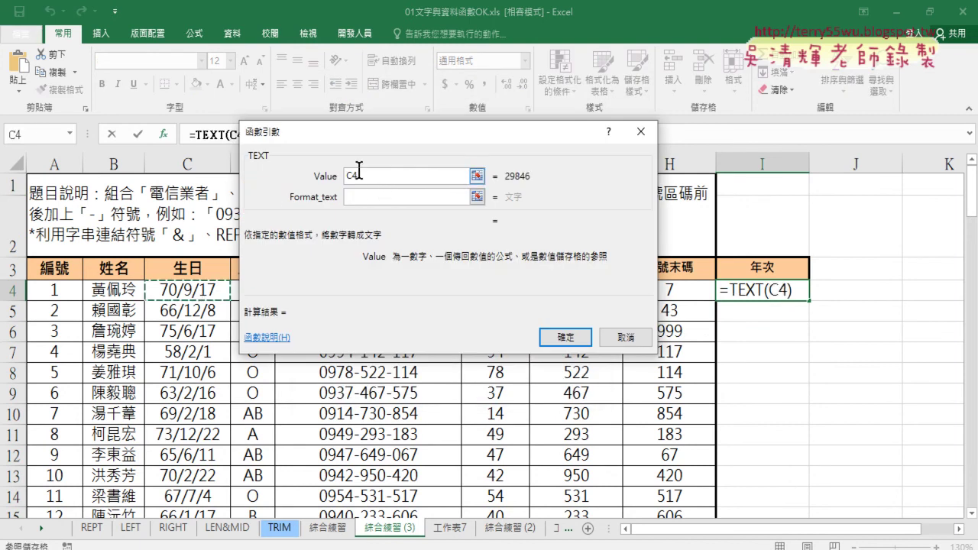
{"action": "left_click", "coordinate": [376, 196]}
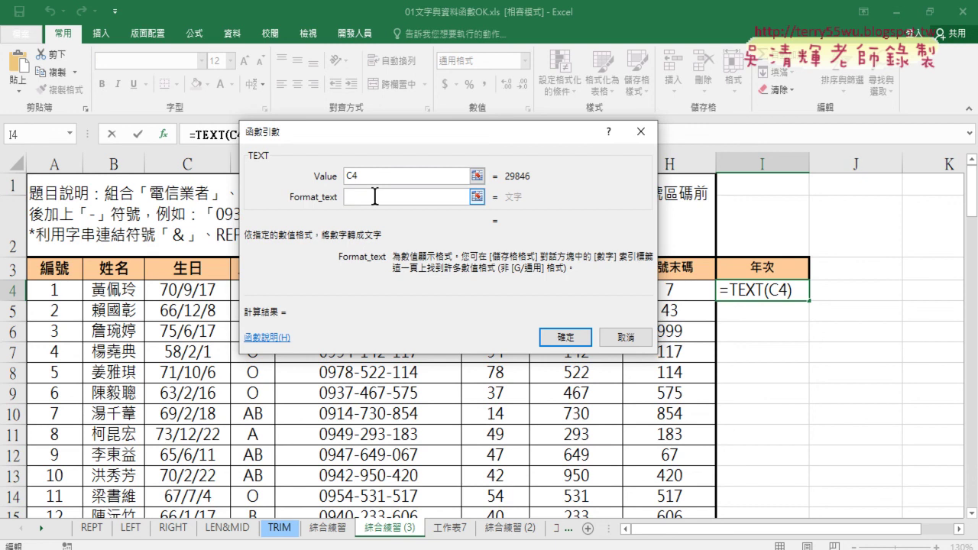
{"action": "type", "text": "\"\""}
{"action": "key", "text": "ctrl+v"}
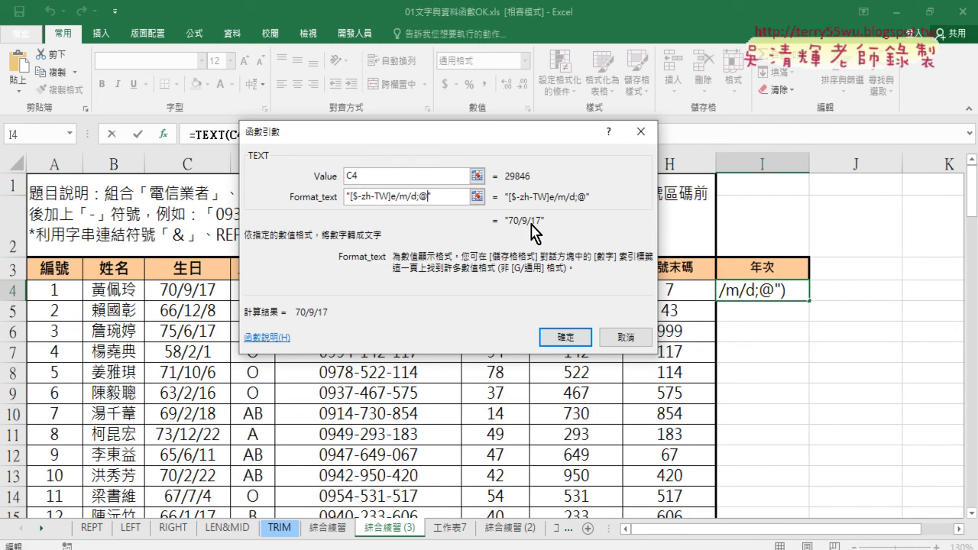
{"action": "left_click", "coordinate": [565, 339]}
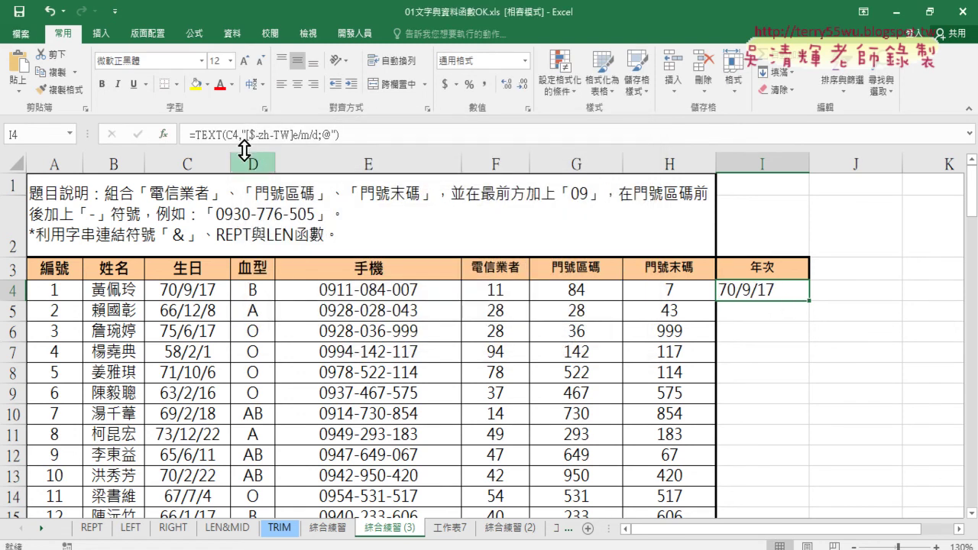
Step: Wrap I4's TEXT formula in LEFT(...,2) and fill down, giving years like 70, 66, 75
{"action": "left_click_drag", "start_coordinate": [194, 136], "coordinate": [296, 140]}
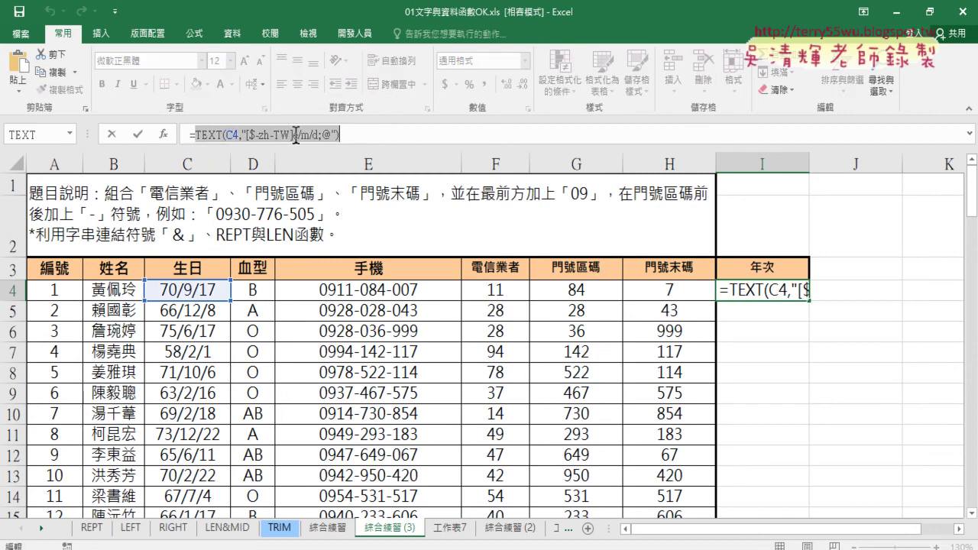
{"action": "left_click", "coordinate": [194, 136]}
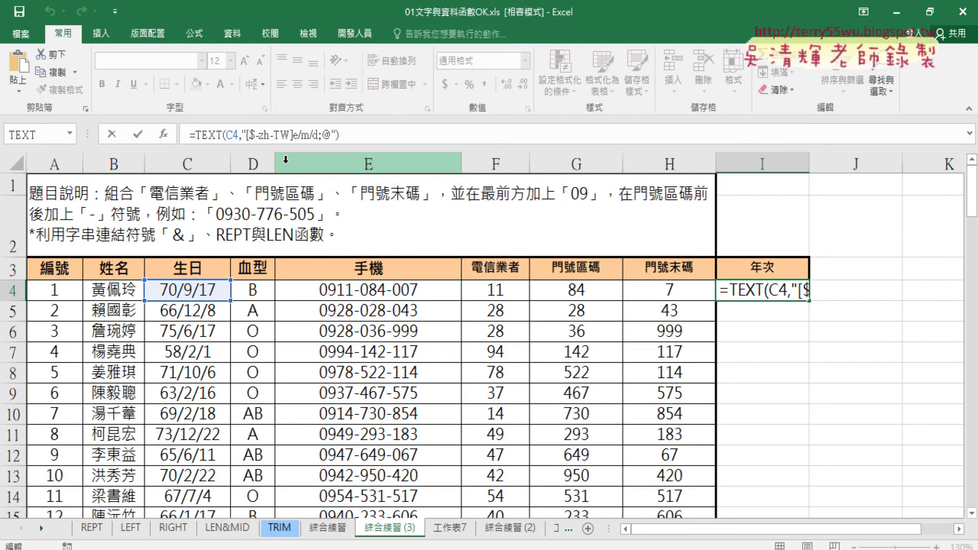
{"action": "type", "text": "Y"}
{"action": "key", "text": "BackSpace"}
{"action": "type", "text": "l"}
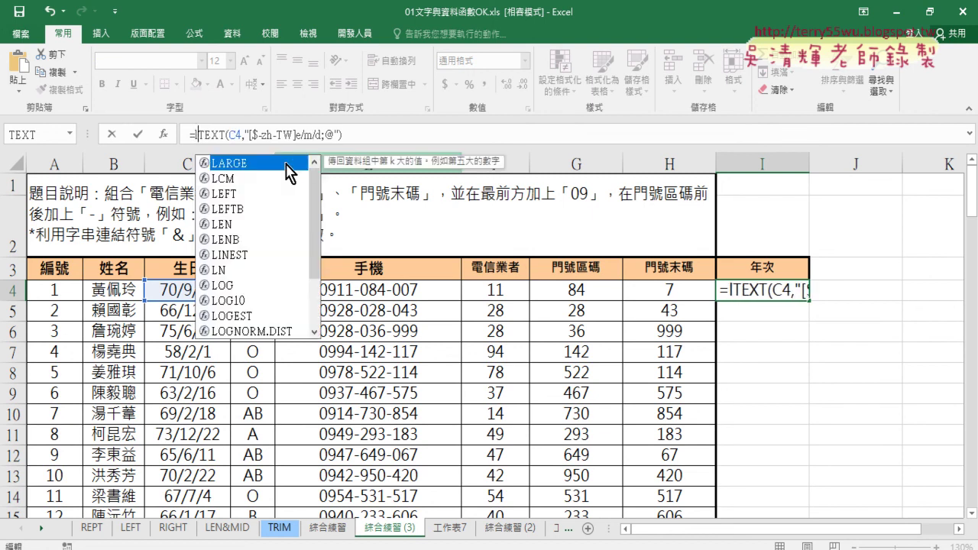
{"action": "type", "text": "eft"}
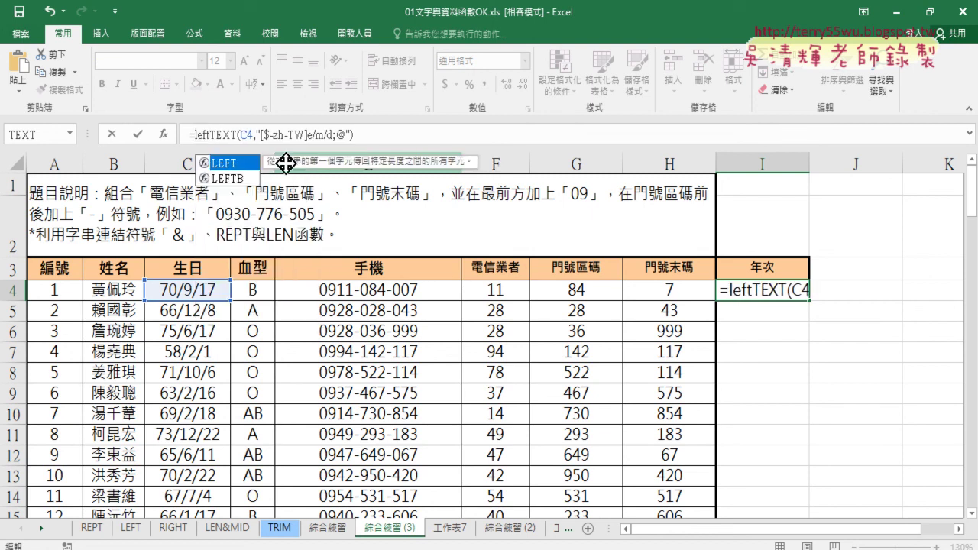
{"action": "type", "text": "("}
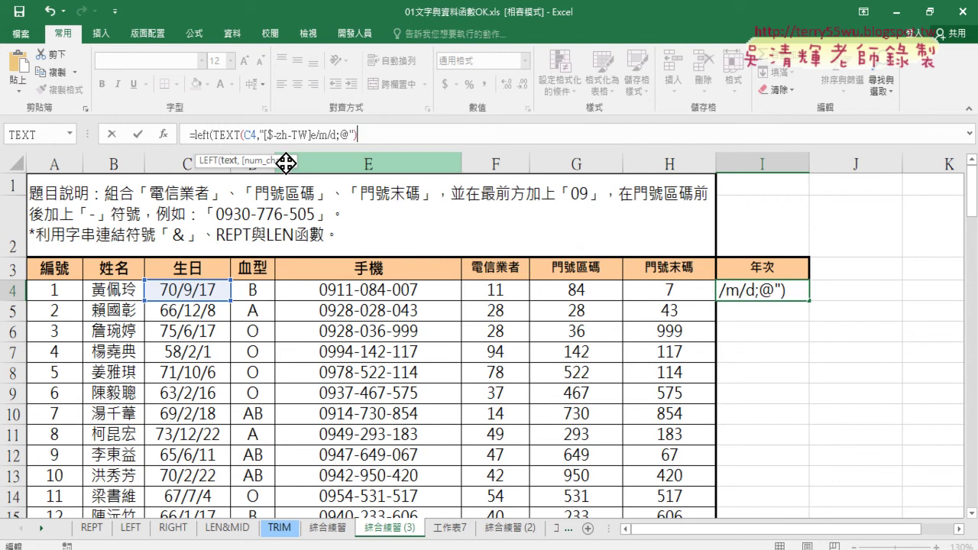
{"action": "type", "text": ",2"}
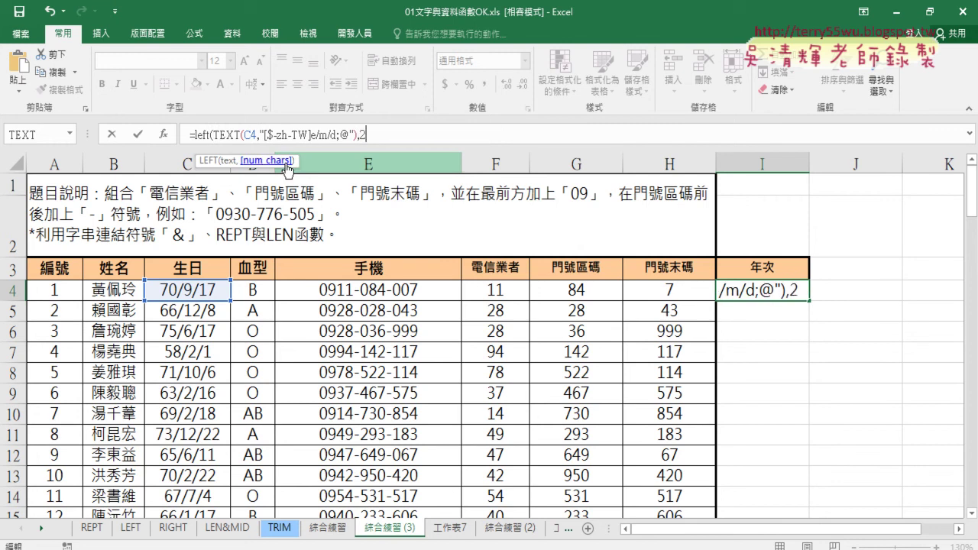
{"action": "type", "text": ")"}
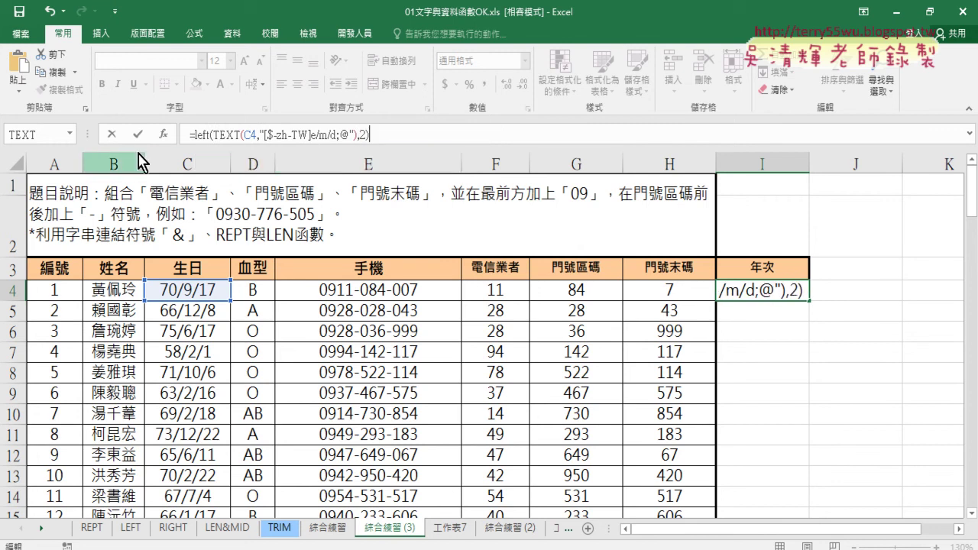
{"action": "left_click", "coordinate": [140, 135]}
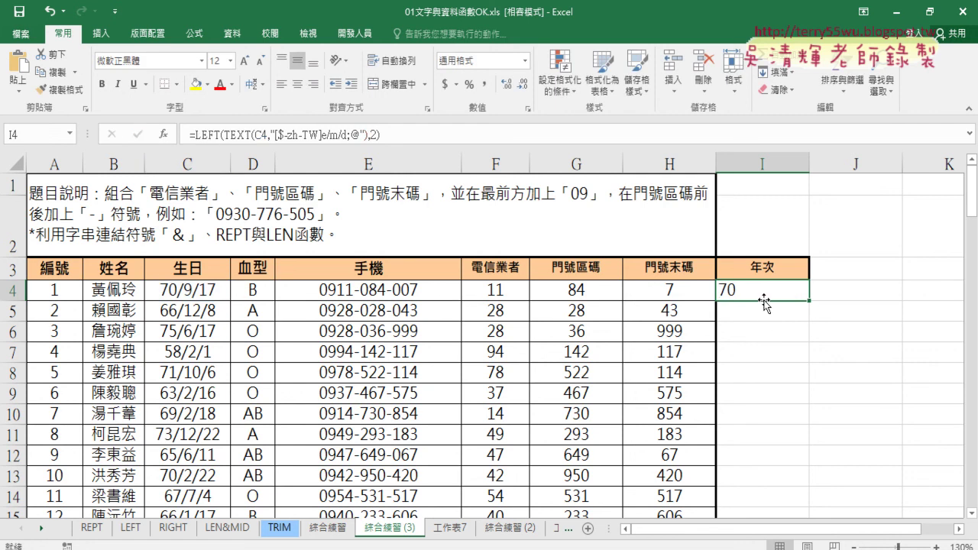
{"action": "double_click", "coordinate": [808, 301]}
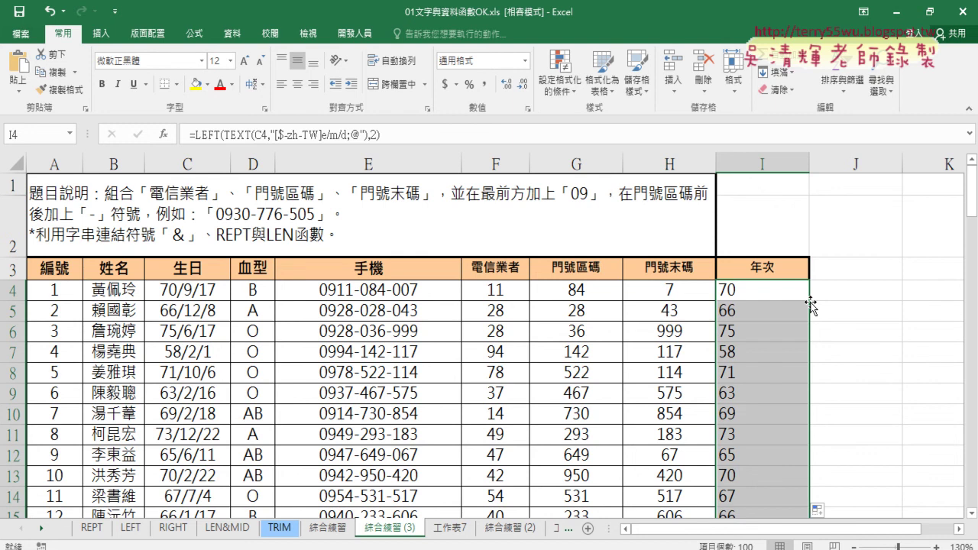
Step: Place the cursor after the = sign in I4's LEFT(TEXT(...)) formula
{"action": "left_click", "coordinate": [195, 134]}
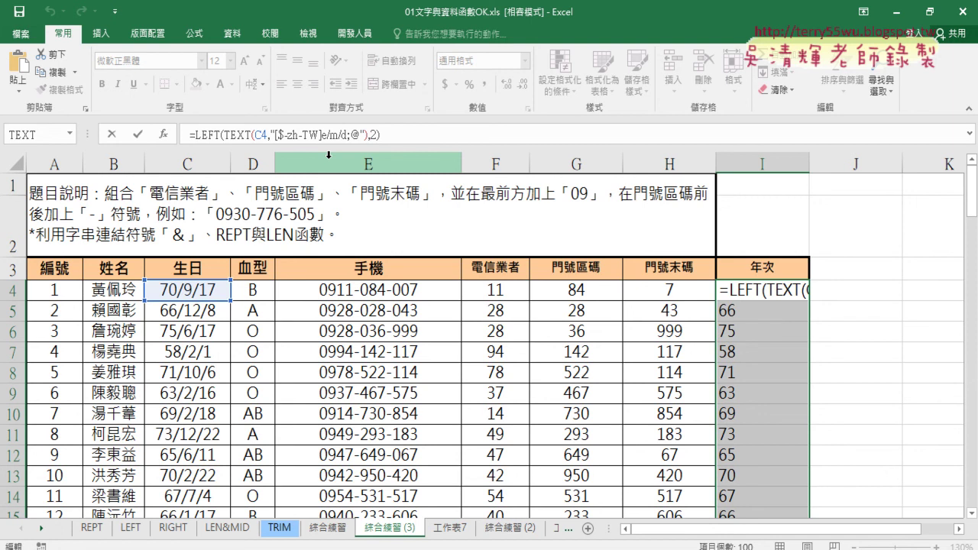
Step: Wrap I4's year formula in VALUE(...) so it returns a number
{"action": "type", "text": "v"}
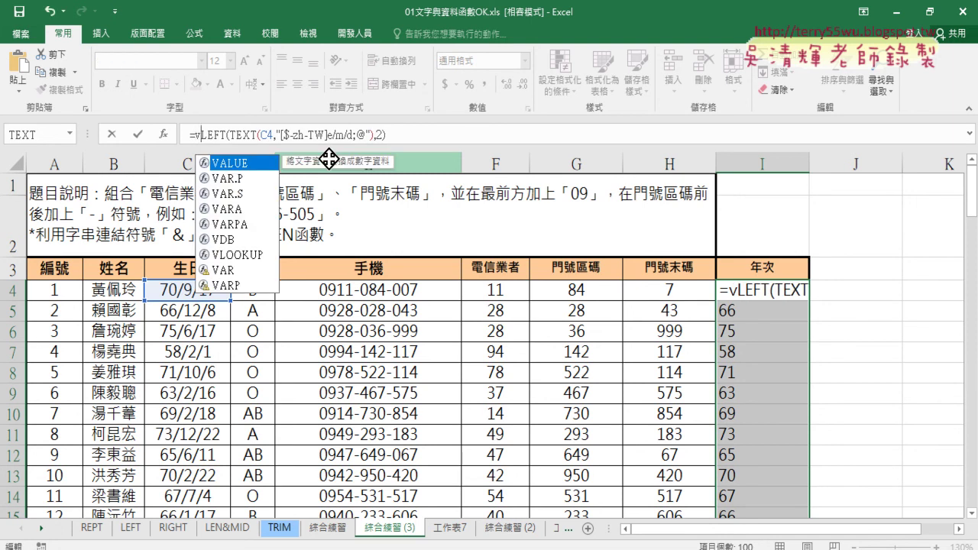
{"action": "double_click", "coordinate": [243, 163]}
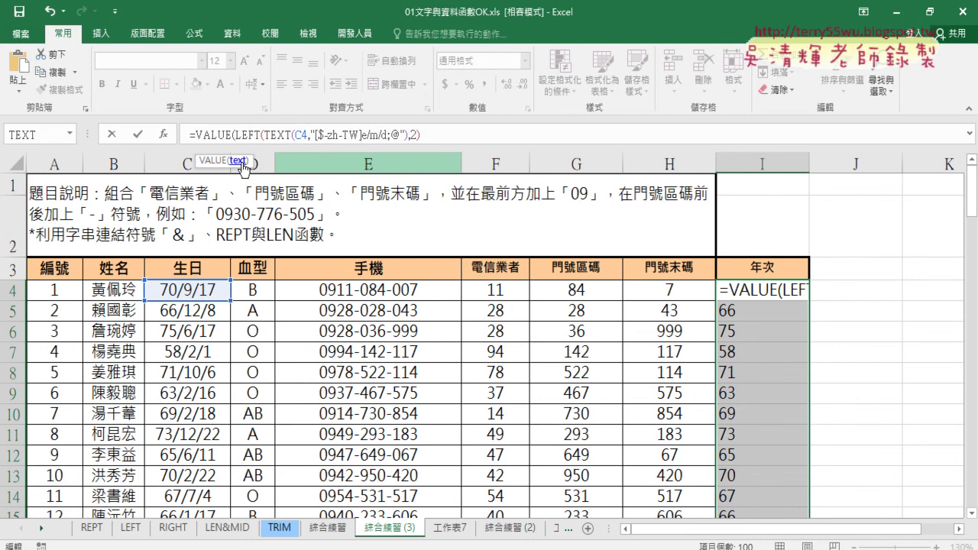
{"action": "key", "text": "End"}
{"action": "type", "text": ")"}
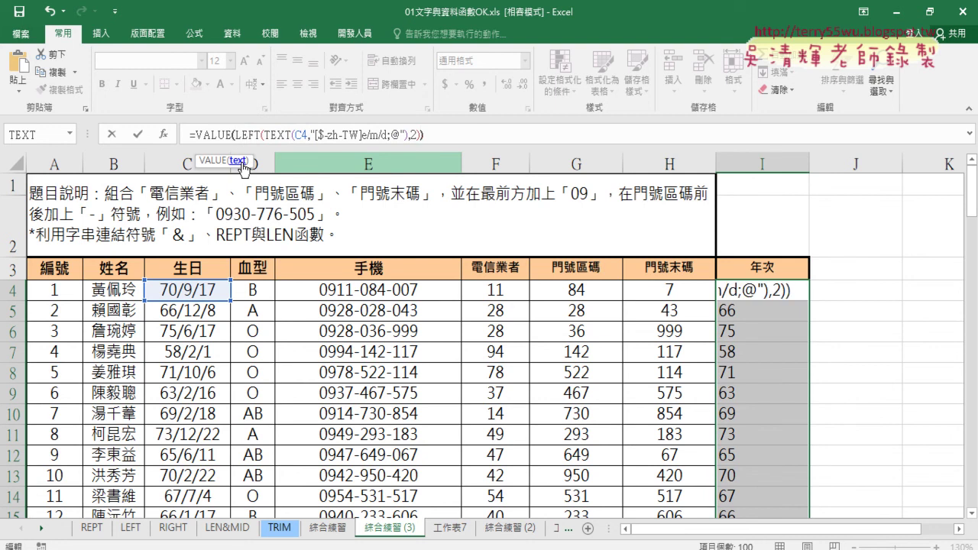
{"action": "key", "text": "Return"}
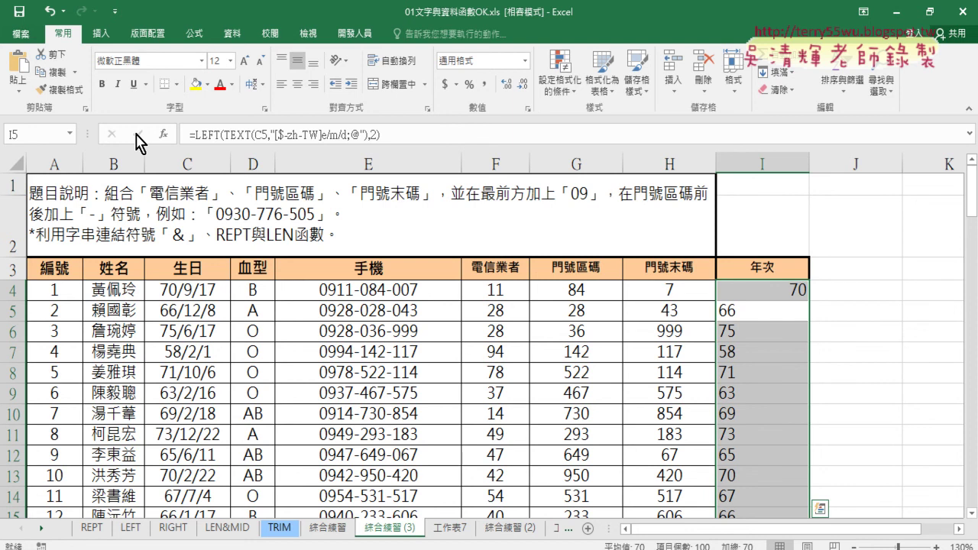
Step: Fill the VALUE formula down column I and autofit the column width
{"action": "left_click", "coordinate": [776, 294]}
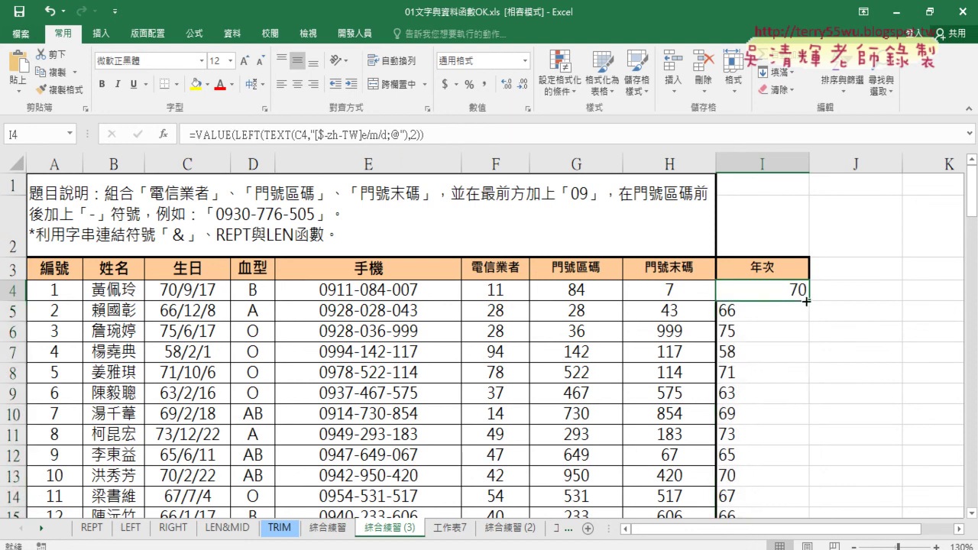
{"action": "double_click", "coordinate": [805, 301]}
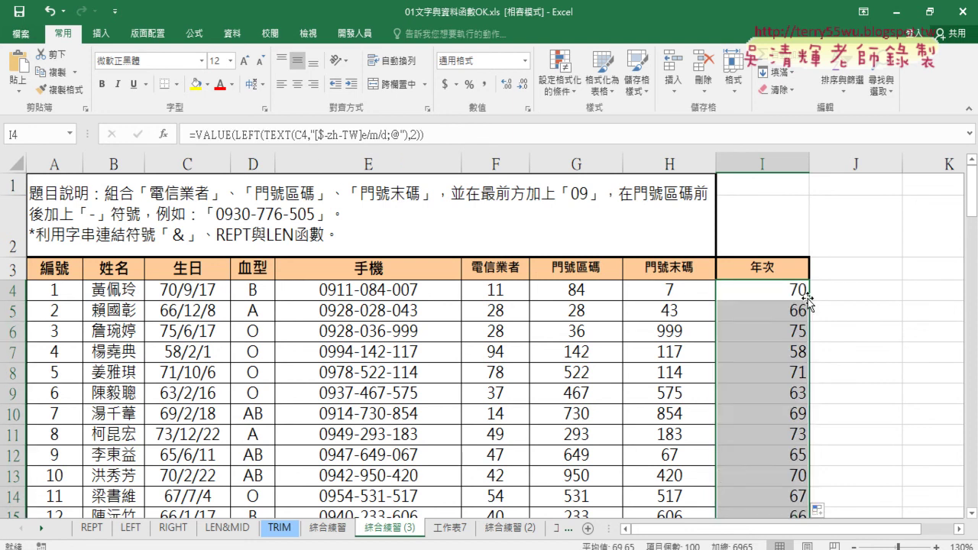
{"action": "double_click", "coordinate": [809, 164]}
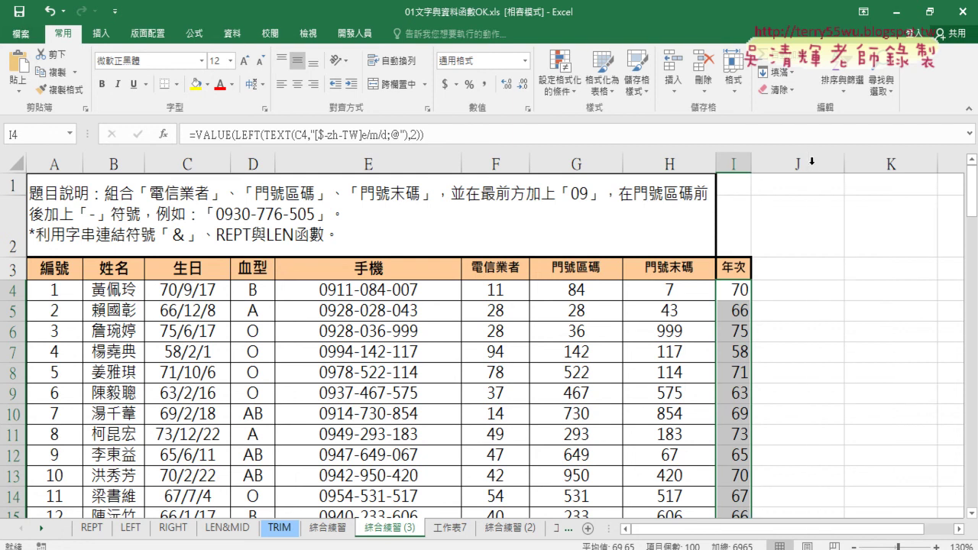
Step: Select the data range A3:I103 and insert a PivotTable from it on a new worksheet
{"action": "left_click", "coordinate": [39, 270]}
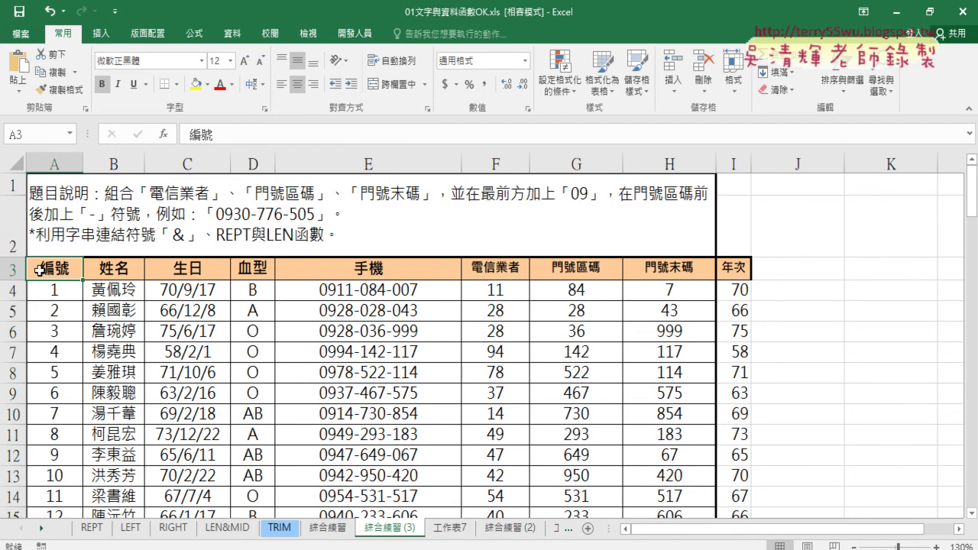
{"action": "key", "text": "ctrl+shift+Right"}
{"action": "key", "text": "ctrl+shift+Down"}
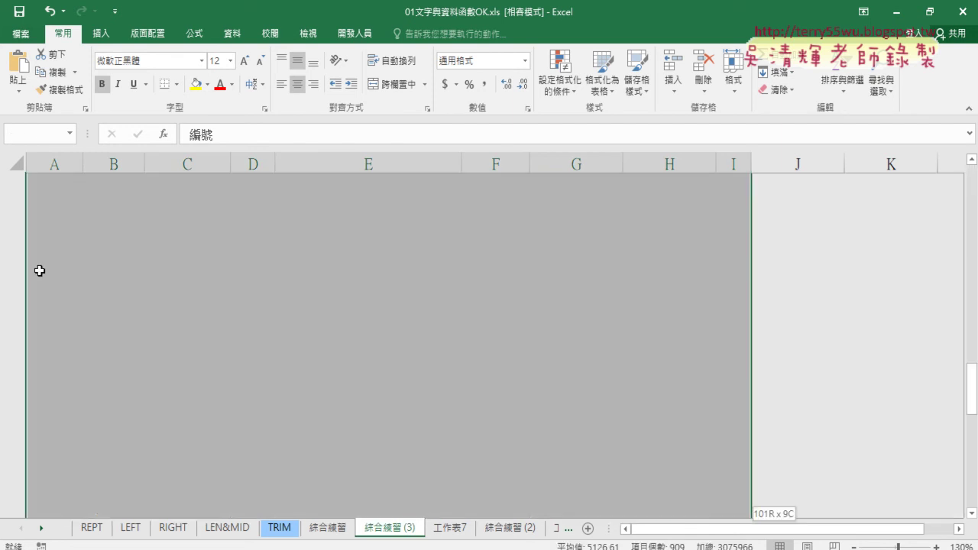
{"action": "left_click", "coordinate": [102, 38]}
{"action": "left_click", "coordinate": [25, 67]}
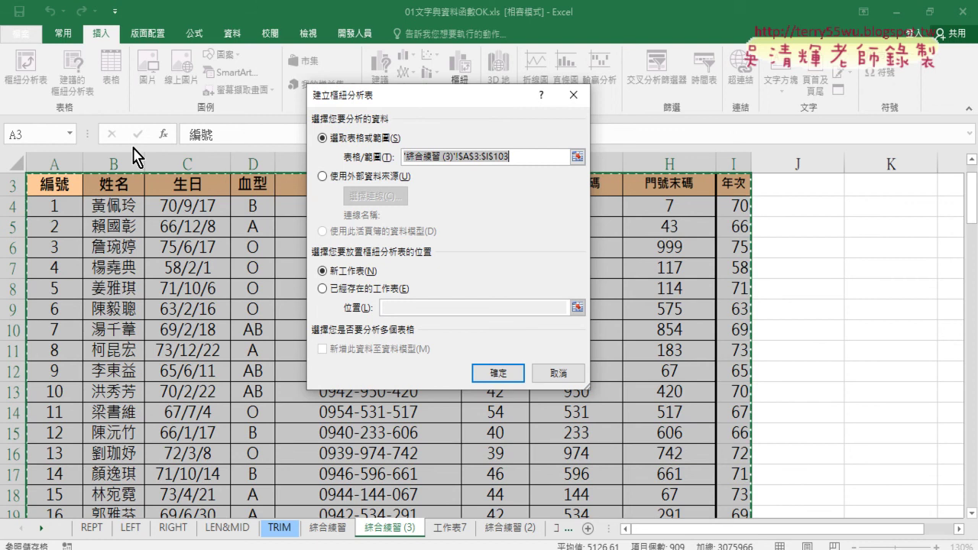
{"action": "left_click", "coordinate": [495, 373]}
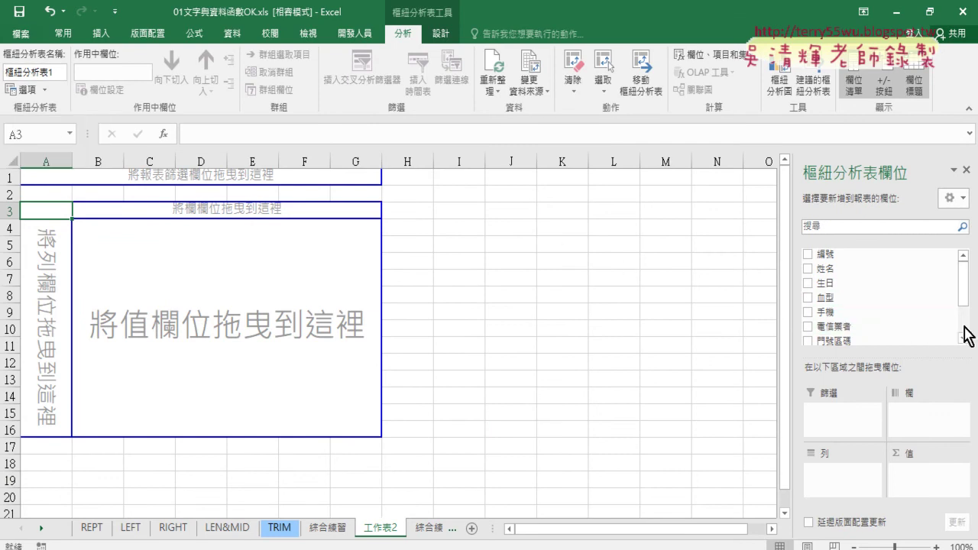
Step: Add the 年次 field to both the Rows and Values areas of the pivot table
{"action": "scroll", "coordinate": [964, 336], "scroll_direction": "down", "scroll_amount": 2}
{"action": "left_click_drag", "start_coordinate": [841, 315], "coordinate": [825, 482]}
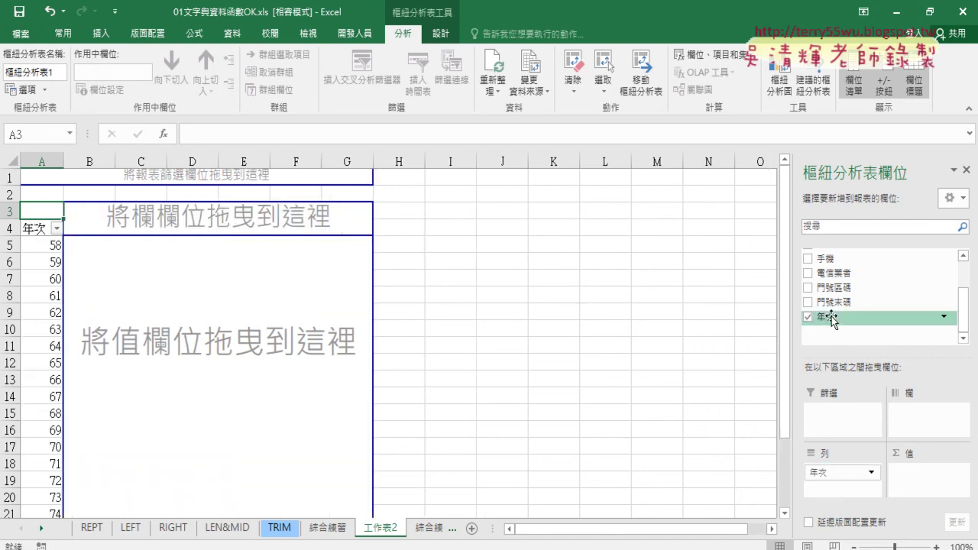
{"action": "left_click_drag", "start_coordinate": [824, 316], "coordinate": [926, 478]}
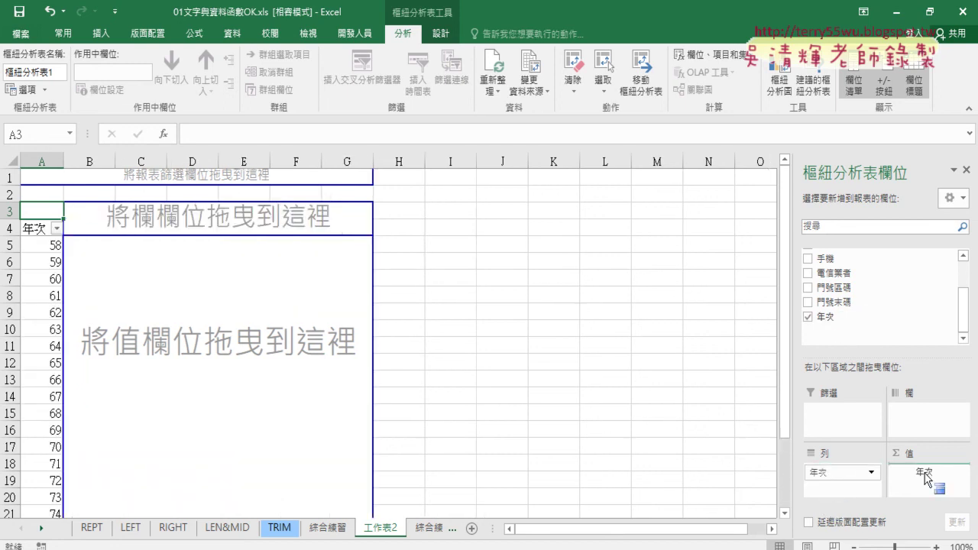
{"action": "left_click_drag", "start_coordinate": [926, 477], "coordinate": [924, 473]}
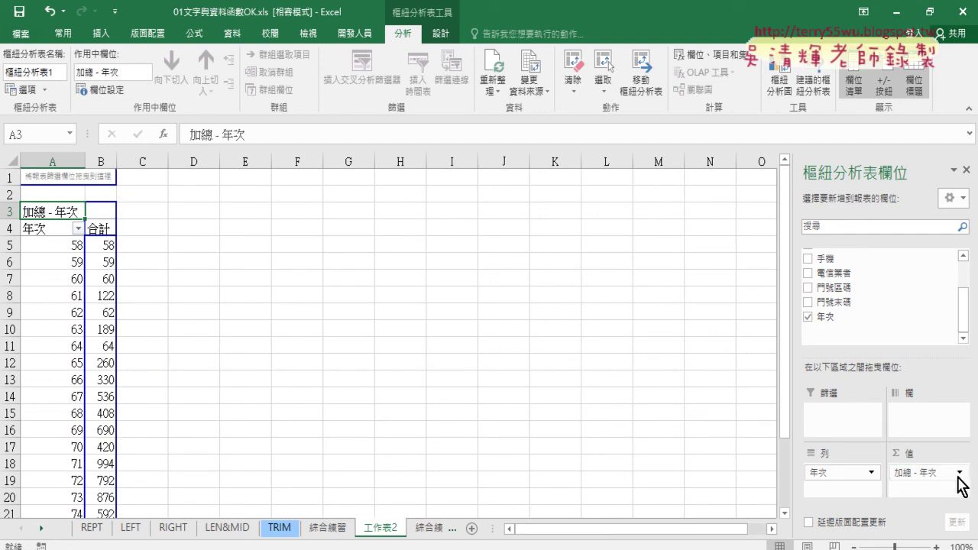
Step: Change the 年次 value field's summary from Sum to Count (項目個數)
{"action": "left_click", "coordinate": [959, 473]}
{"action": "left_click", "coordinate": [909, 455]}
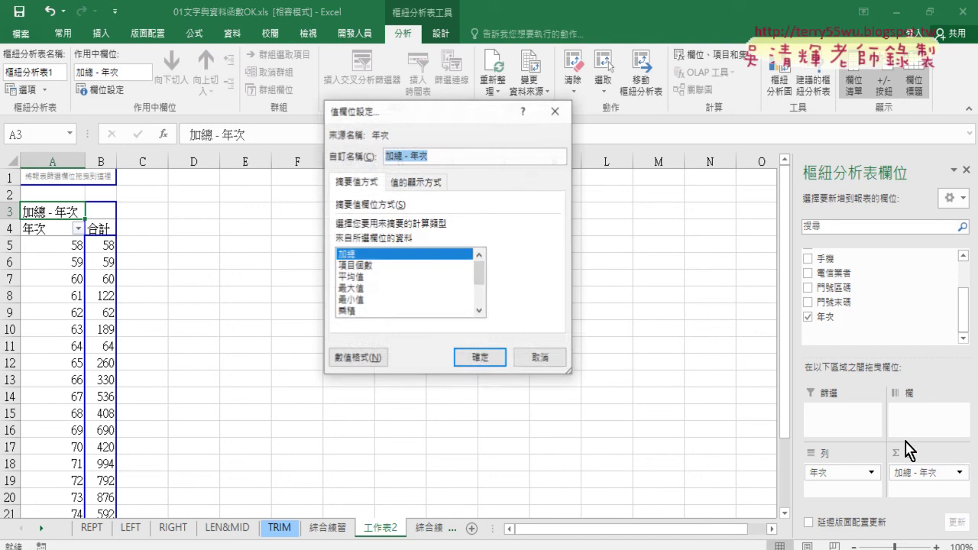
{"action": "left_click", "coordinate": [359, 265]}
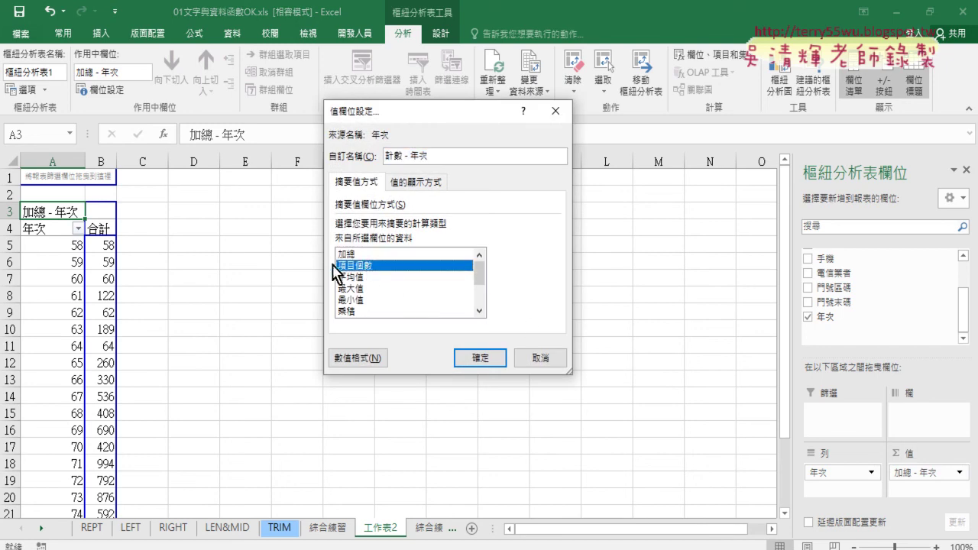
{"action": "left_click", "coordinate": [479, 358]}
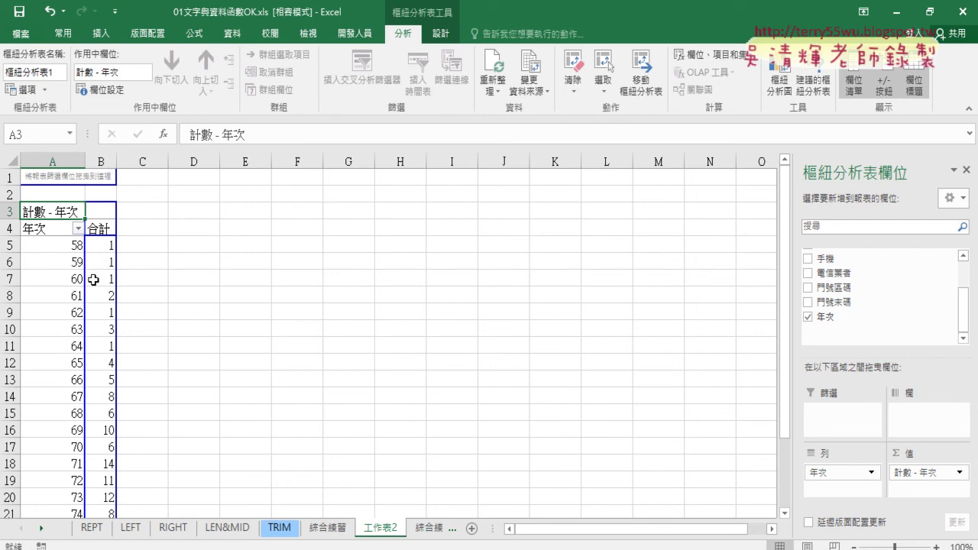
{"action": "mouse_move", "coordinate": [94, 280]}
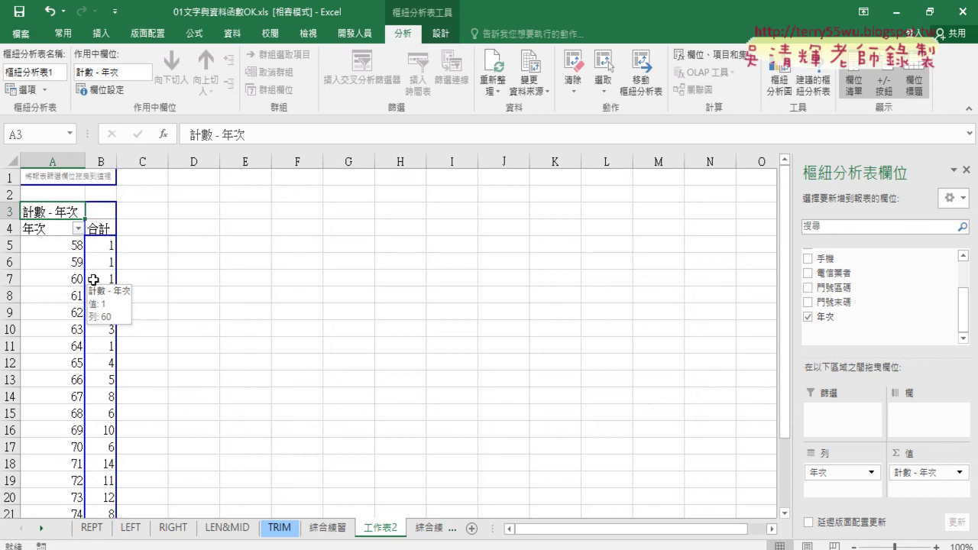
Step: Group the 年次 row labels starting at 50, ending at 79, by intervals of 10
{"action": "right_click", "coordinate": [55, 233]}
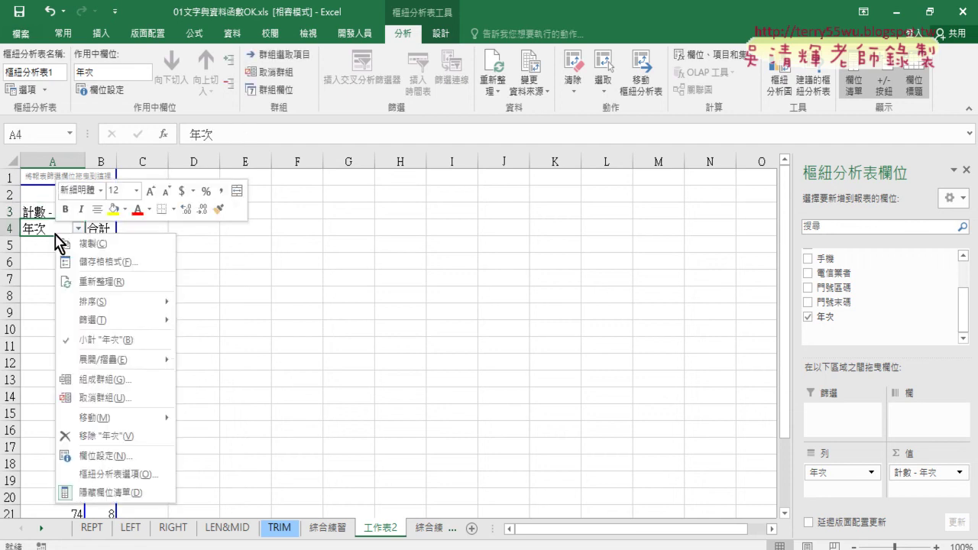
{"action": "left_click", "coordinate": [101, 379]}
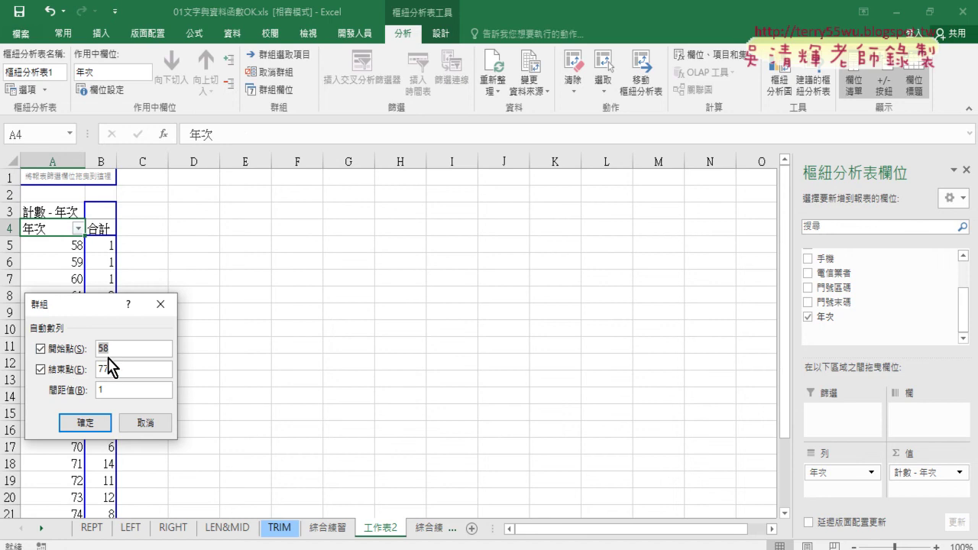
{"action": "type", "text": "50"}
{"action": "double_click", "coordinate": [103, 369]}
{"action": "type", "text": "79"}
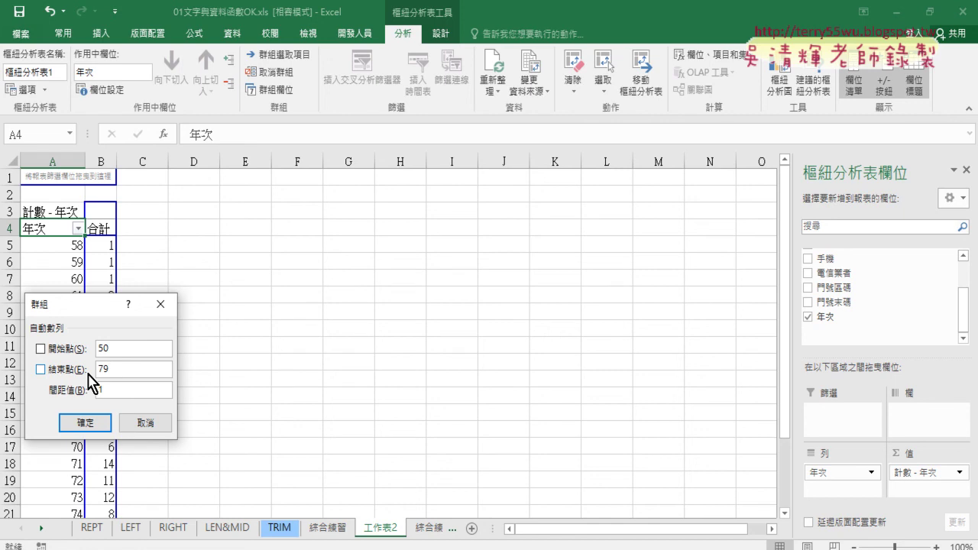
{"action": "left_click", "coordinate": [120, 392]}
{"action": "type", "text": "0"}
{"action": "left_click", "coordinate": [94, 425]}
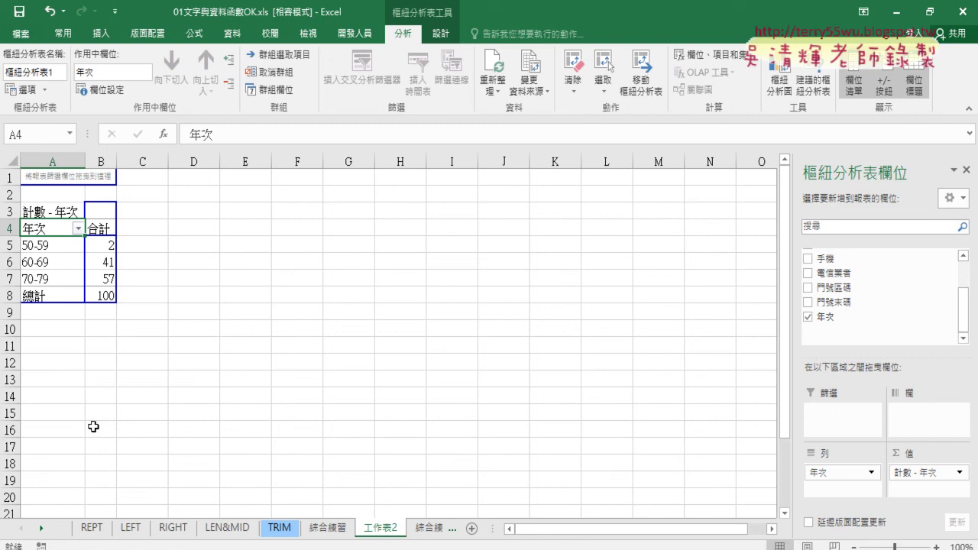
{"action": "left_click", "coordinate": [59, 282]}
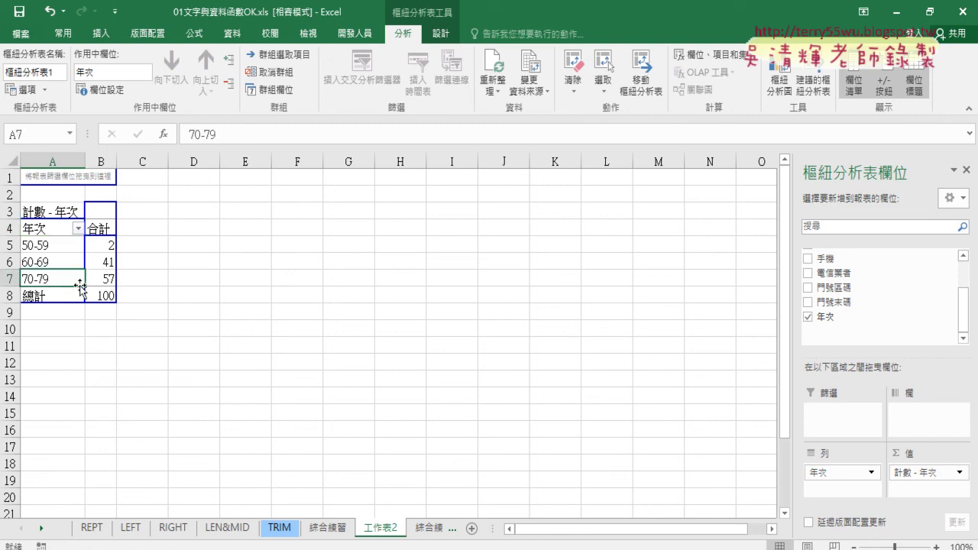
Step: Insert a pie PivotChart and move and enlarge it to span C2–L20 beside the pivot table
{"action": "left_click", "coordinate": [786, 98]}
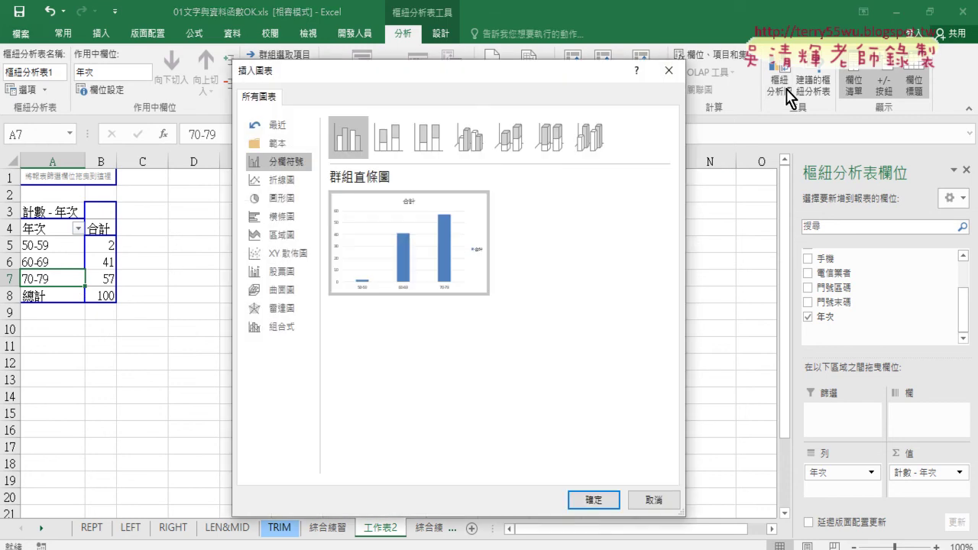
{"action": "left_click", "coordinate": [291, 200]}
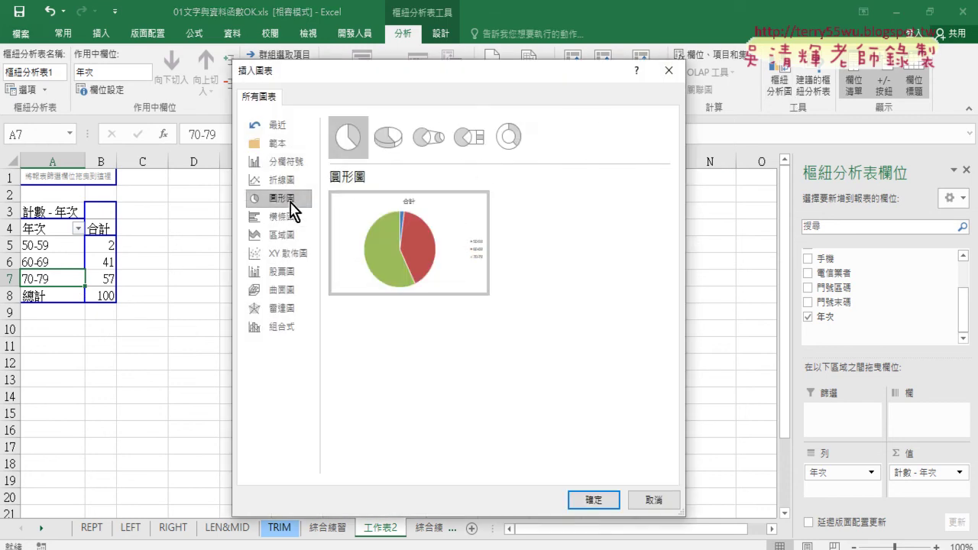
{"action": "left_click", "coordinate": [594, 499]}
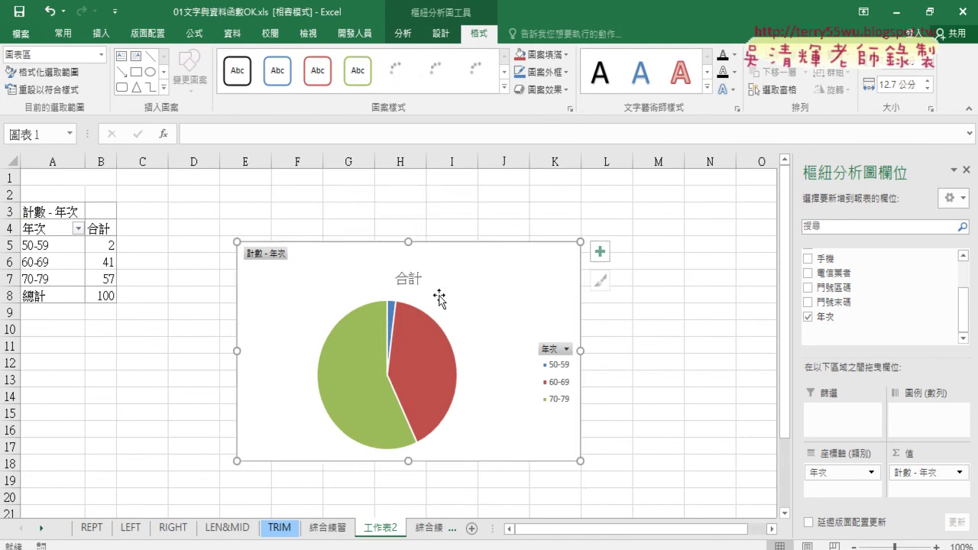
{"action": "left_click_drag", "start_coordinate": [438, 299], "coordinate": [334, 248]}
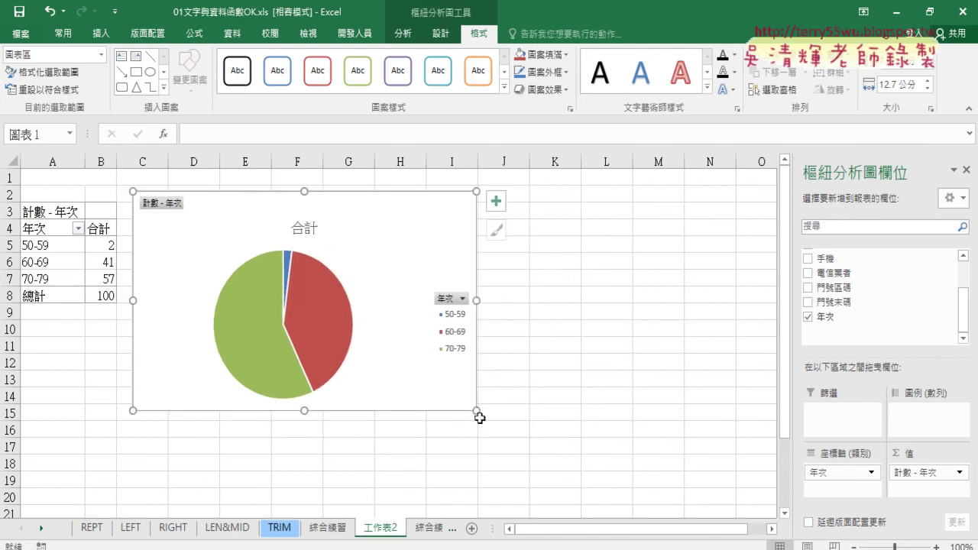
{"action": "left_click_drag", "start_coordinate": [476, 410], "coordinate": [618, 495]}
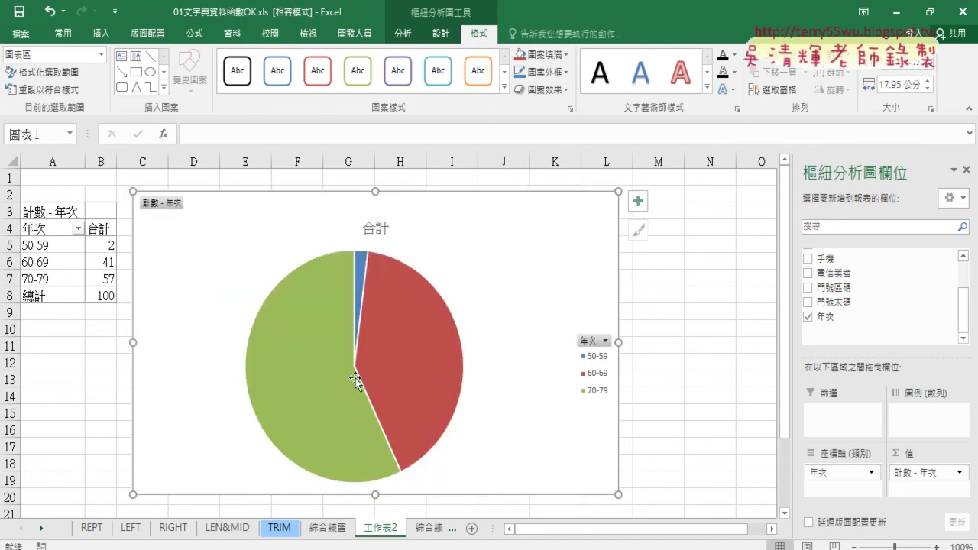
Step: Pull the green 70-79 slice slightly out of the pie, then return to the 綜合練習 (3) sheet
{"action": "mouse_move", "coordinate": [324, 377]}
{"action": "left_mouse_down"}
{"action": "mouse_move", "coordinate": [306, 382]}
{"action": "mouse_move", "coordinate": [326, 365]}
{"action": "left_mouse_up"}
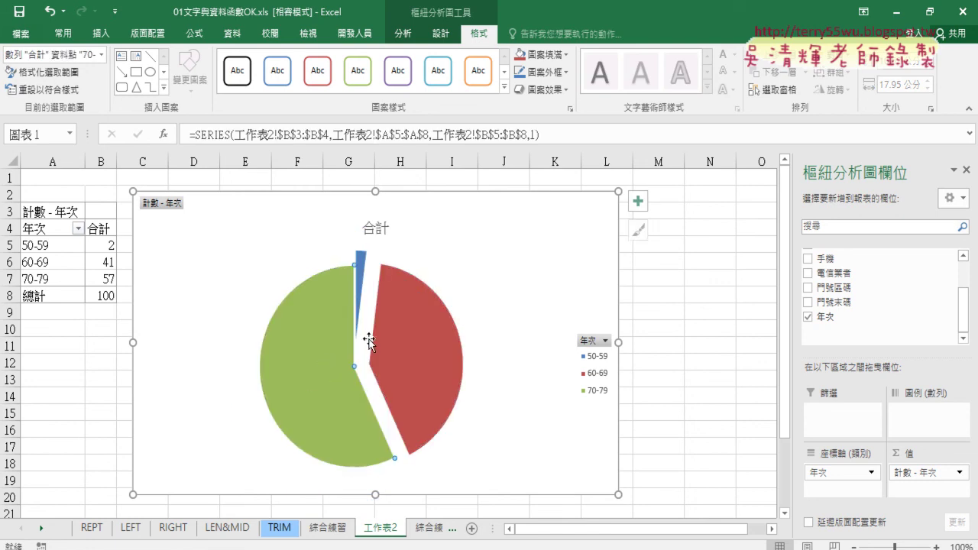
{"action": "mouse_move", "coordinate": [338, 389]}
{"action": "key", "text": "ctrl+z"}
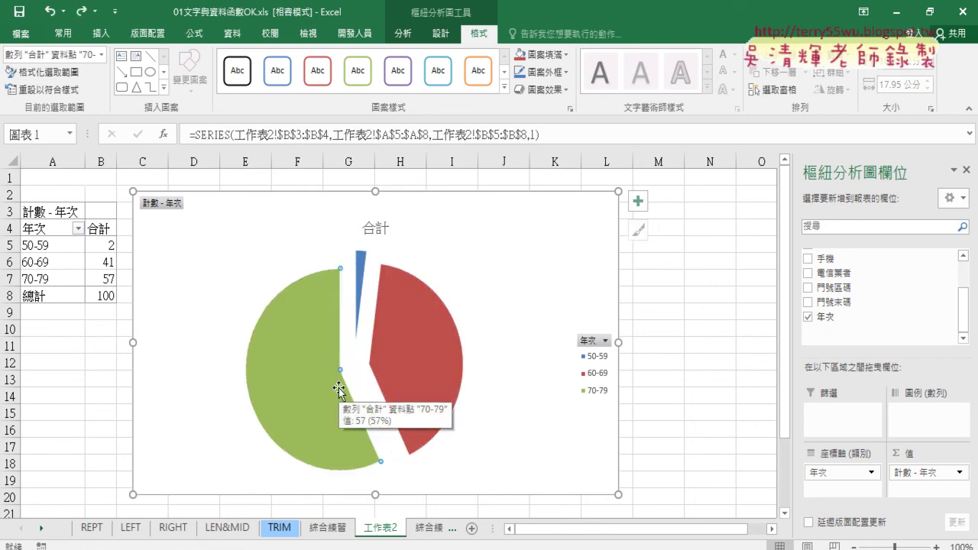
{"action": "key", "text": "ctrl+z"}
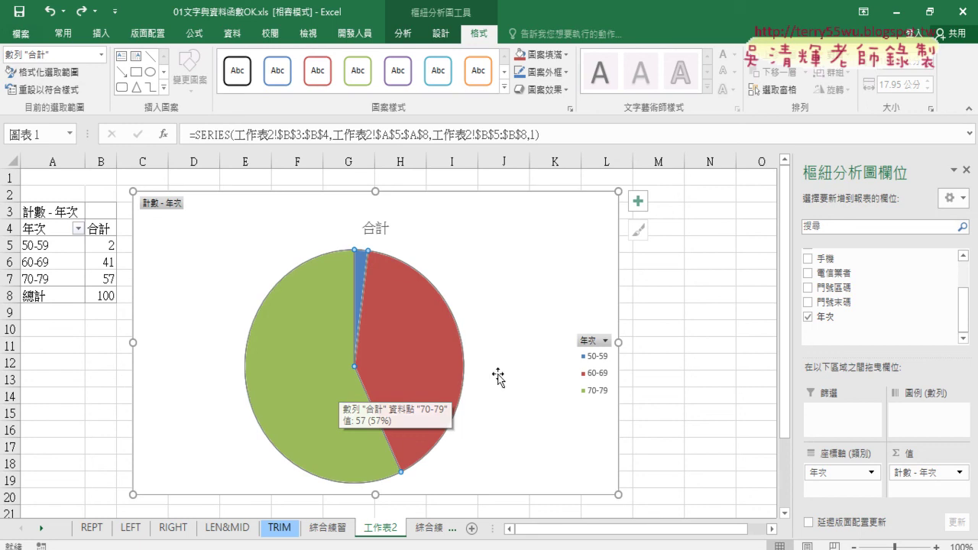
{"action": "left_click", "coordinate": [498, 375]}
{"action": "left_click", "coordinate": [310, 388]}
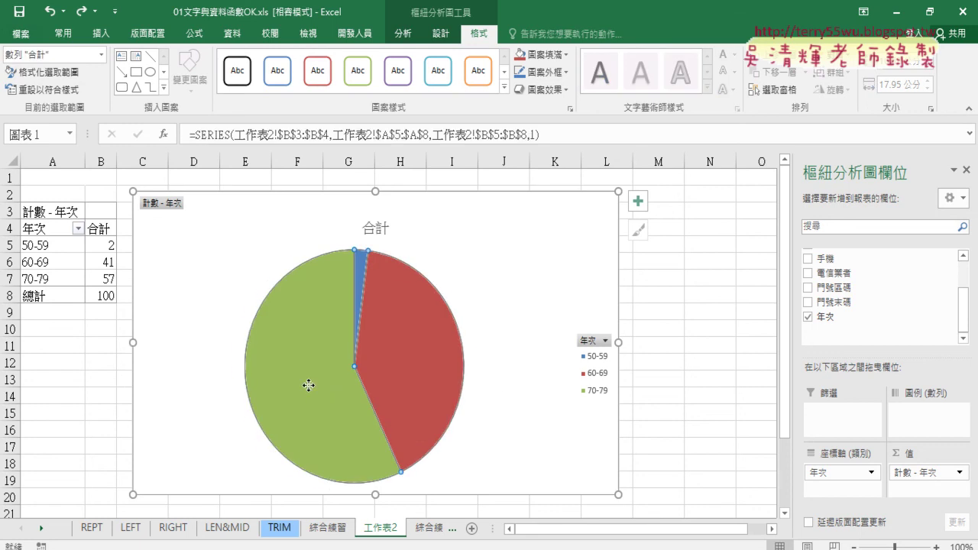
{"action": "left_click", "coordinate": [309, 388]}
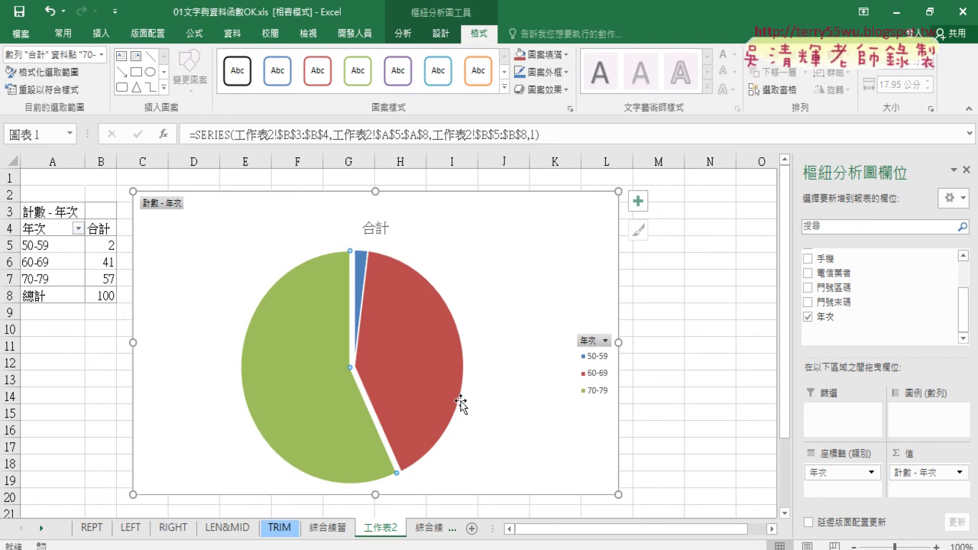
{"action": "mouse_move", "coordinate": [461, 402]}
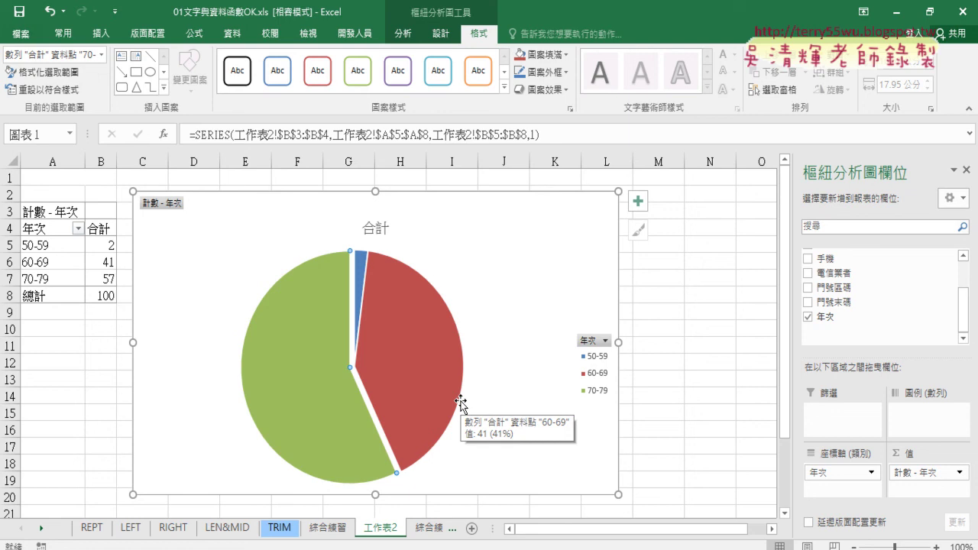
{"action": "left_click", "coordinate": [431, 528]}
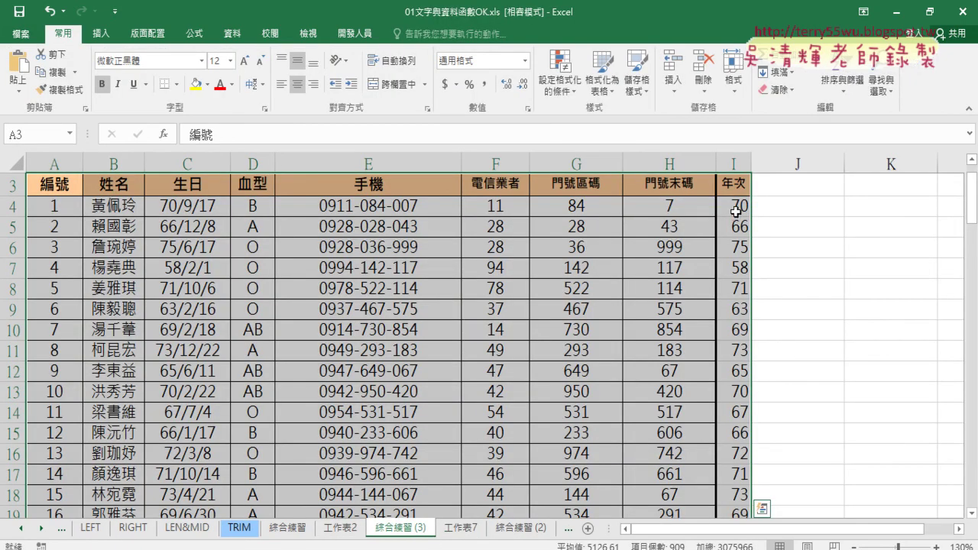
{"action": "left_click", "coordinate": [736, 210]}
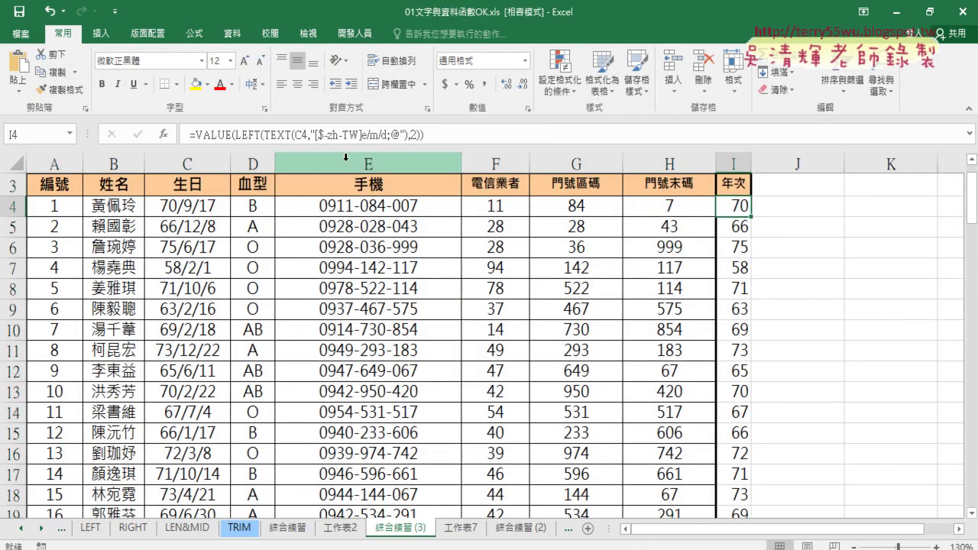
{"action": "left_click", "coordinate": [239, 135]}
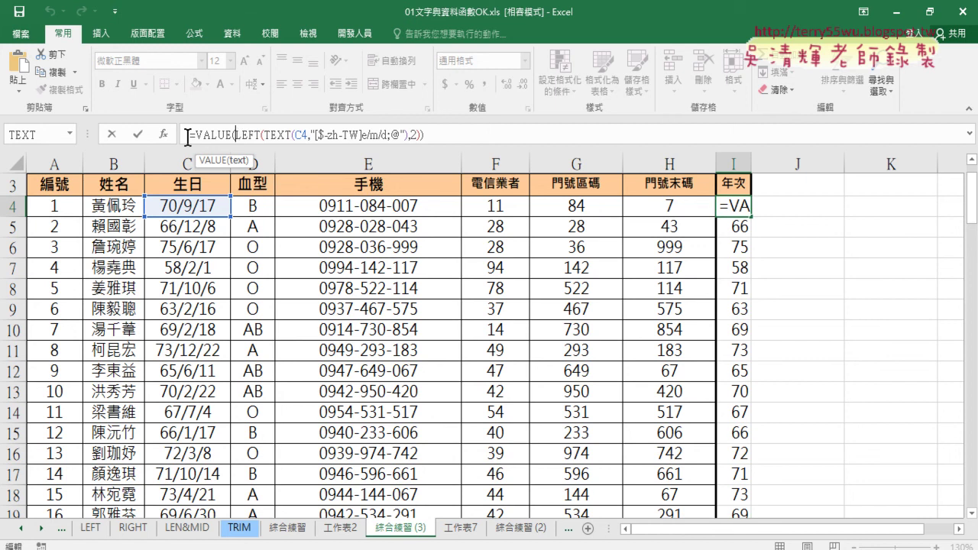
{"action": "left_click", "coordinate": [138, 135]}
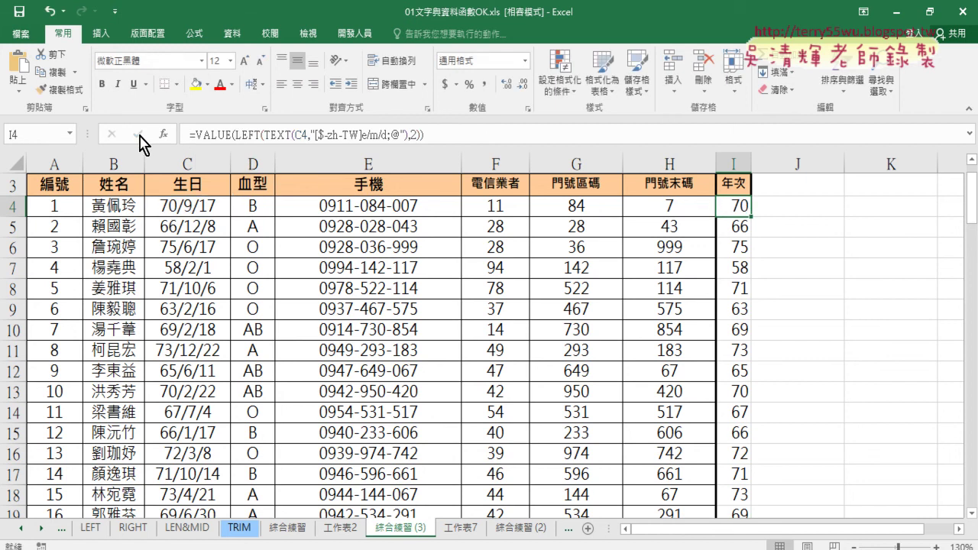